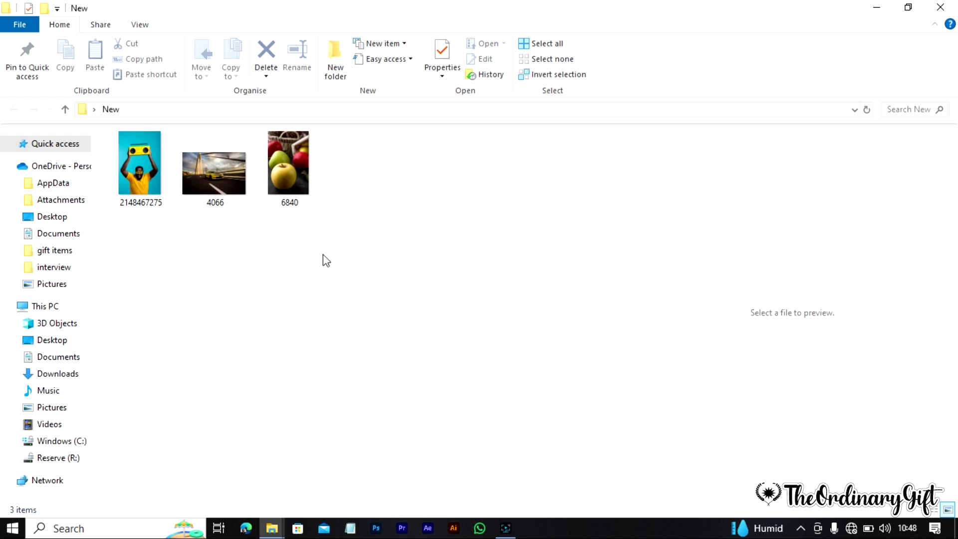
Open the 4066 image in the photo viewer, examine the yellow car up close, and close the viewer
{"action": "double_click", "coordinate": [219, 170]}
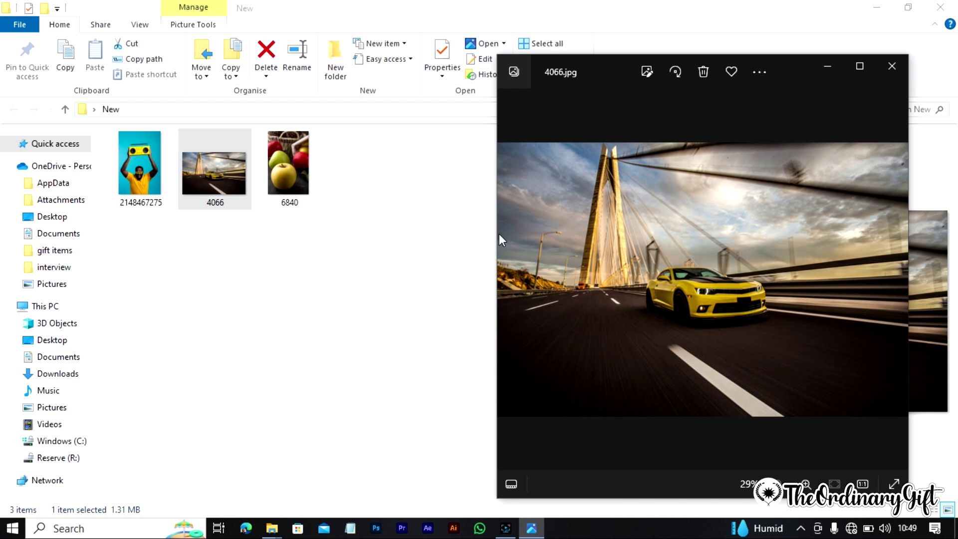
{"action": "scroll", "coordinate": [731, 300], "scroll_direction": "up", "scroll_amount": 2}
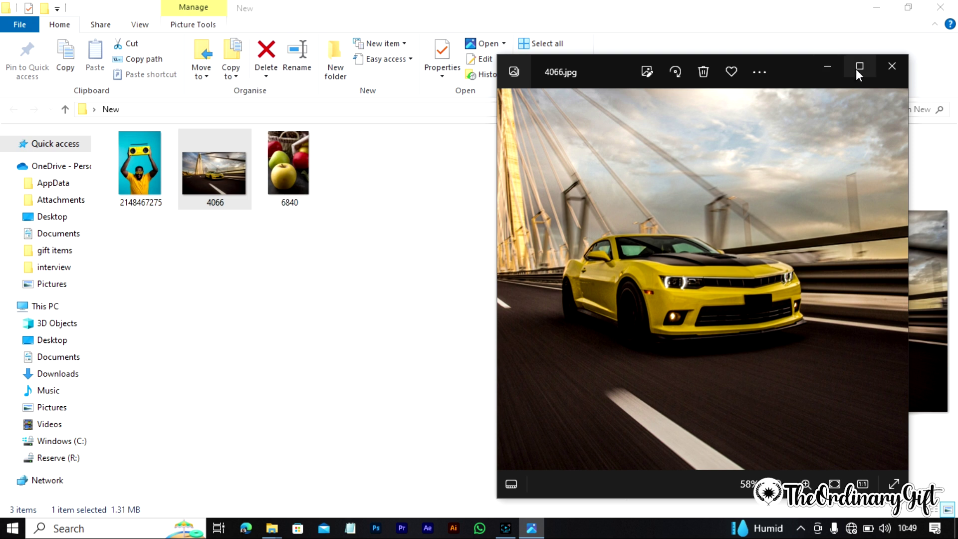
{"action": "left_click", "coordinate": [859, 67]}
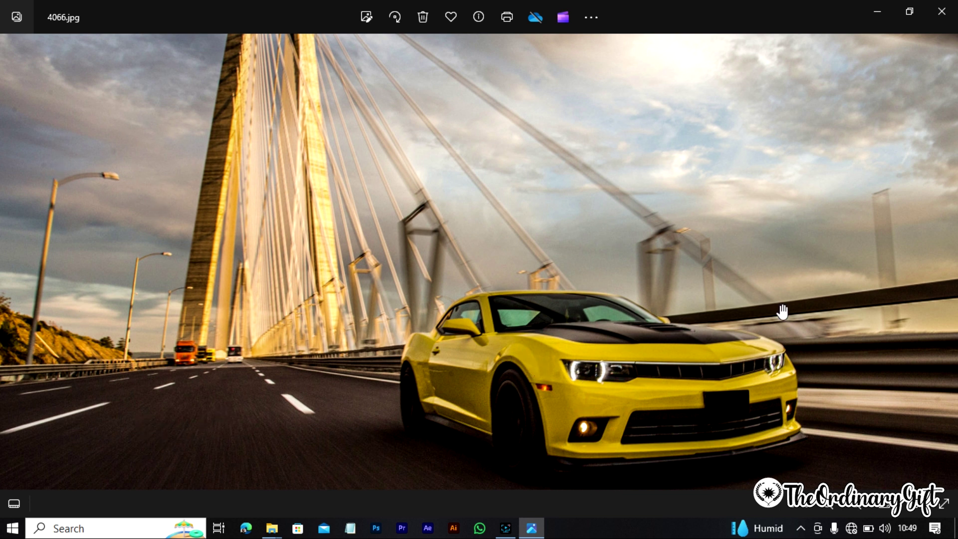
{"action": "left_click", "coordinate": [471, 361]}
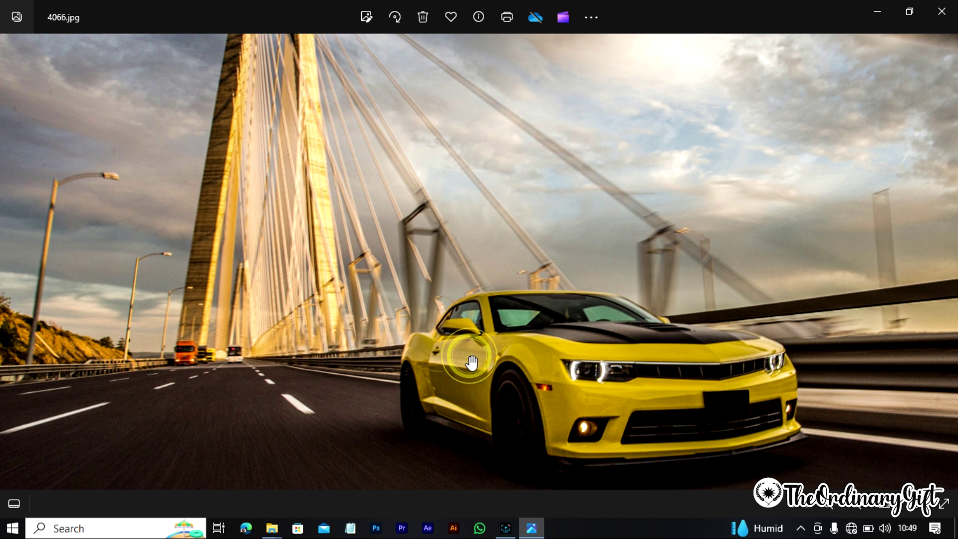
{"action": "left_click", "coordinate": [469, 355]}
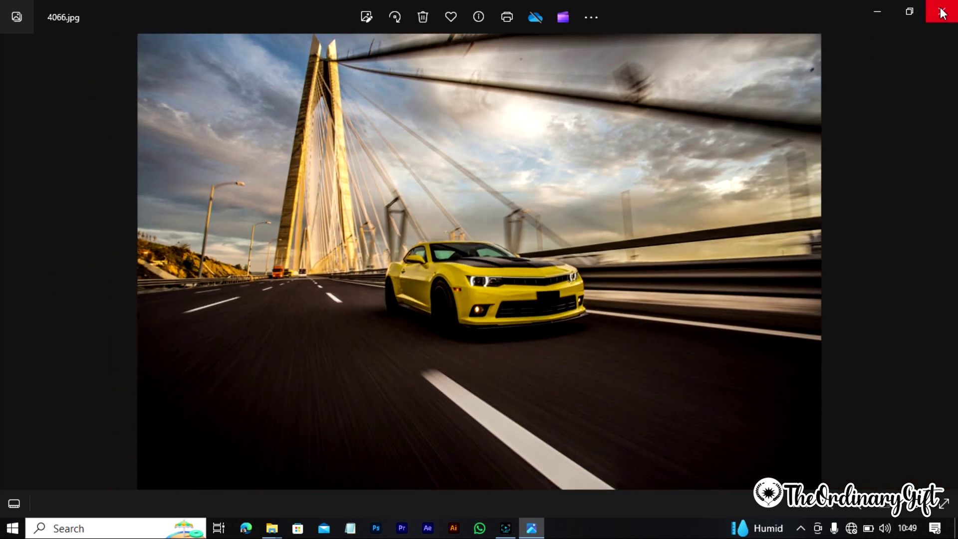
{"action": "left_click", "coordinate": [942, 14]}
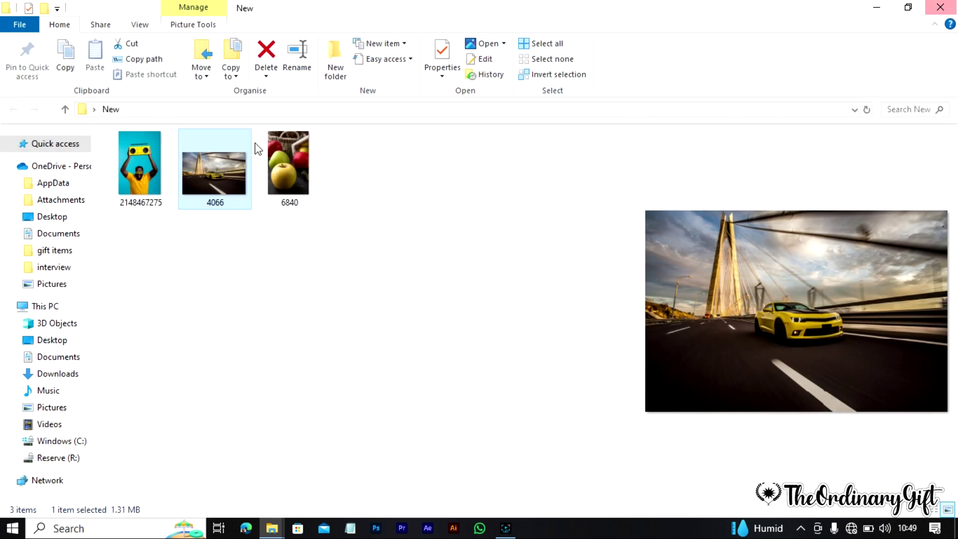
Open the 4066 image from the New folder in Adobe Photoshop 2024
{"action": "right_click", "coordinate": [209, 180]}
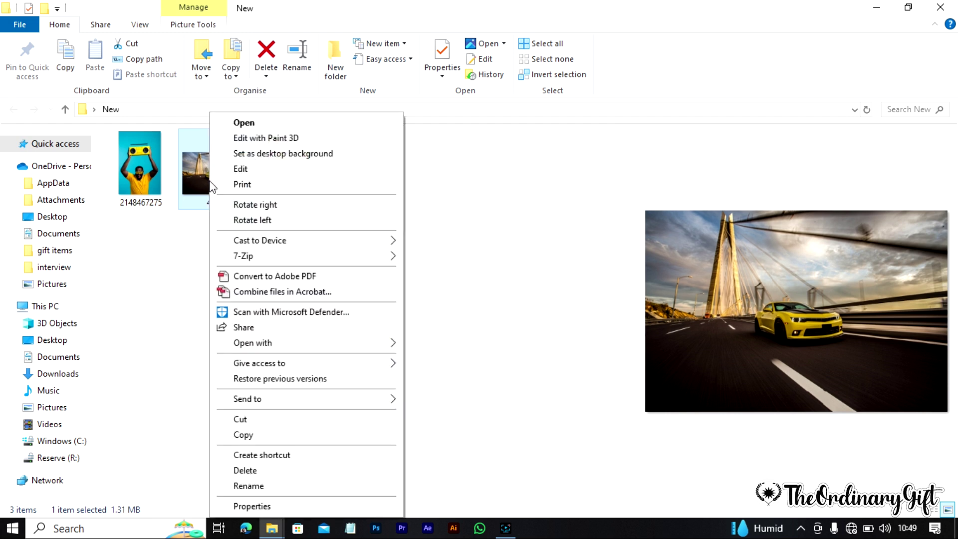
{"action": "mouse_move", "coordinate": [361, 341]}
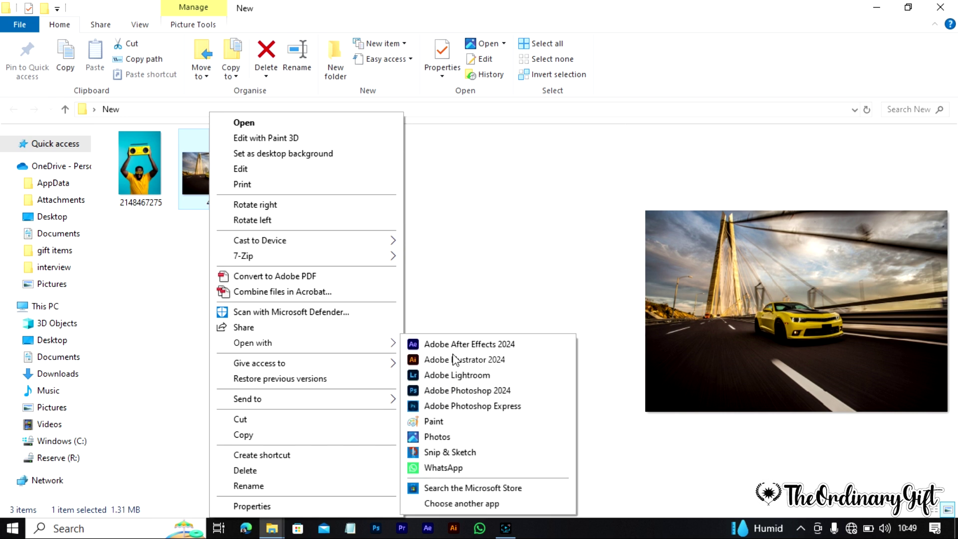
{"action": "left_click", "coordinate": [474, 391]}
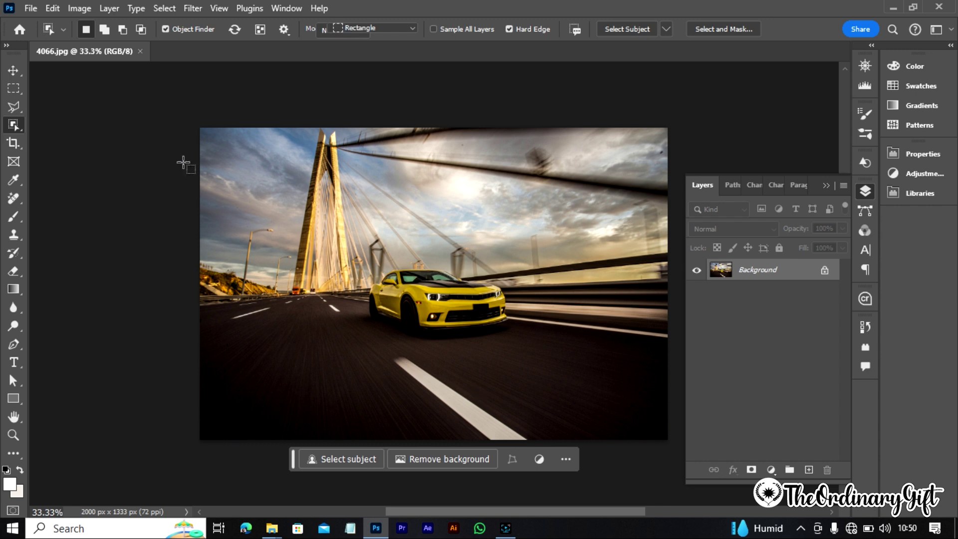
{"action": "left_click", "coordinate": [15, 72]}
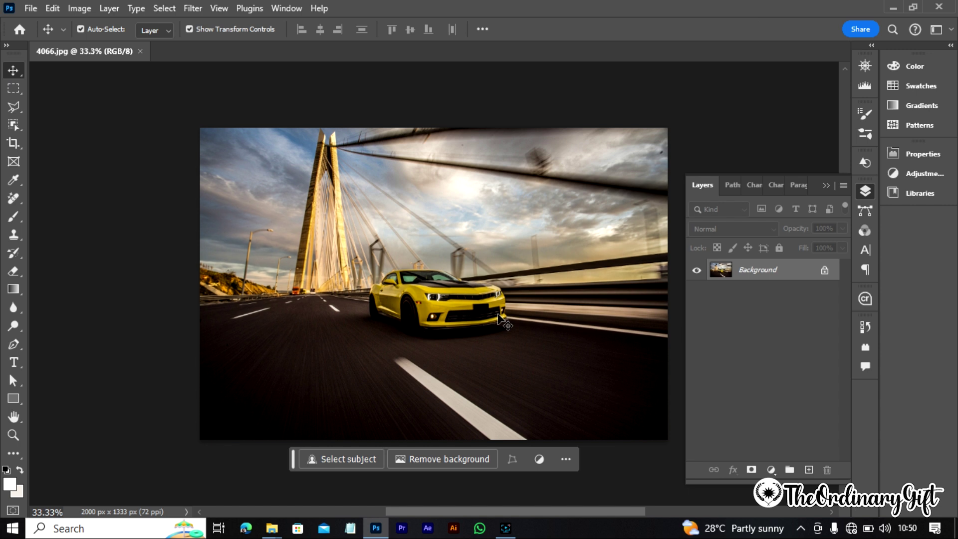
{"action": "left_click", "coordinate": [497, 315], "text": "ctrl"}
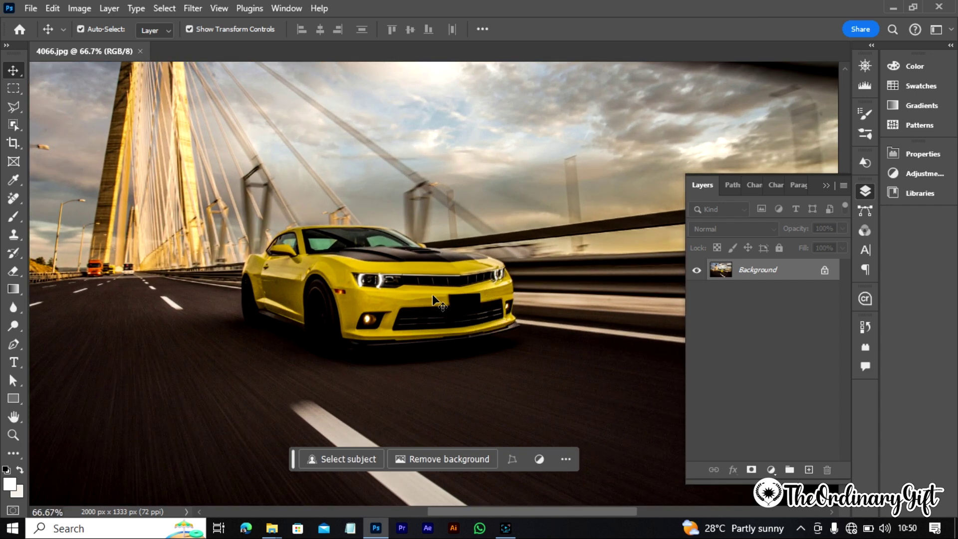
{"action": "left_click_drag", "start_coordinate": [476, 307], "coordinate": [501, 309]}
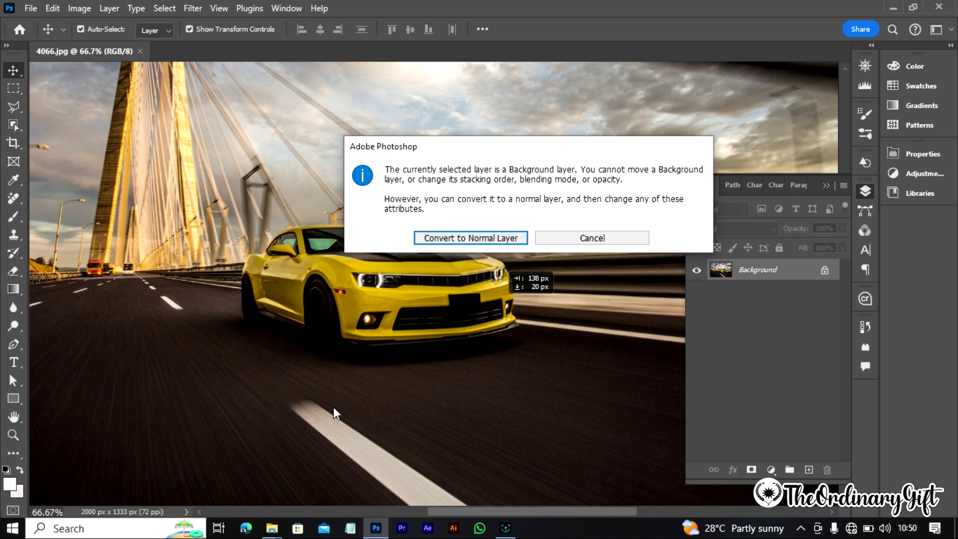
{"action": "left_click", "coordinate": [601, 238]}
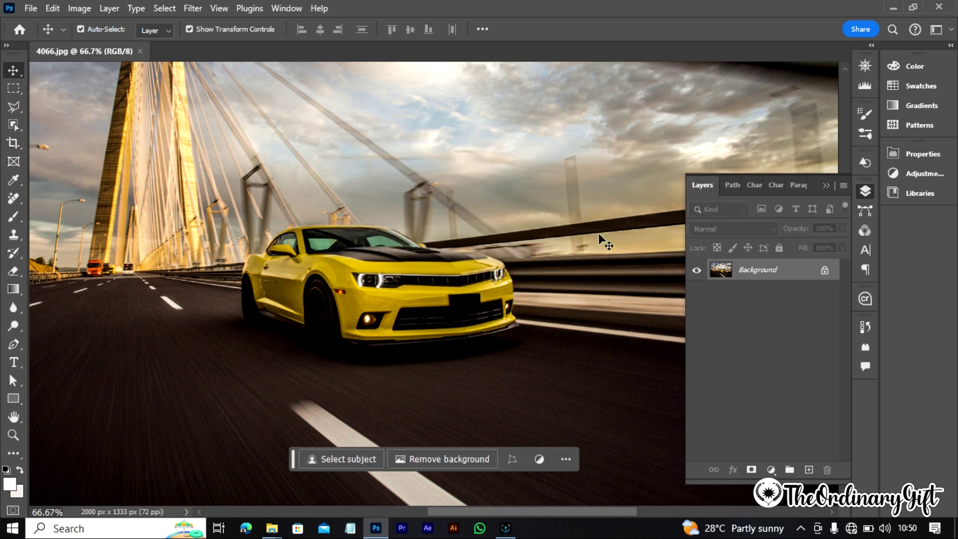
Select the yellow car with the Object Selection Tool, copy it to a new layer, and check the cutout without the background
{"action": "left_click", "coordinate": [14, 129]}
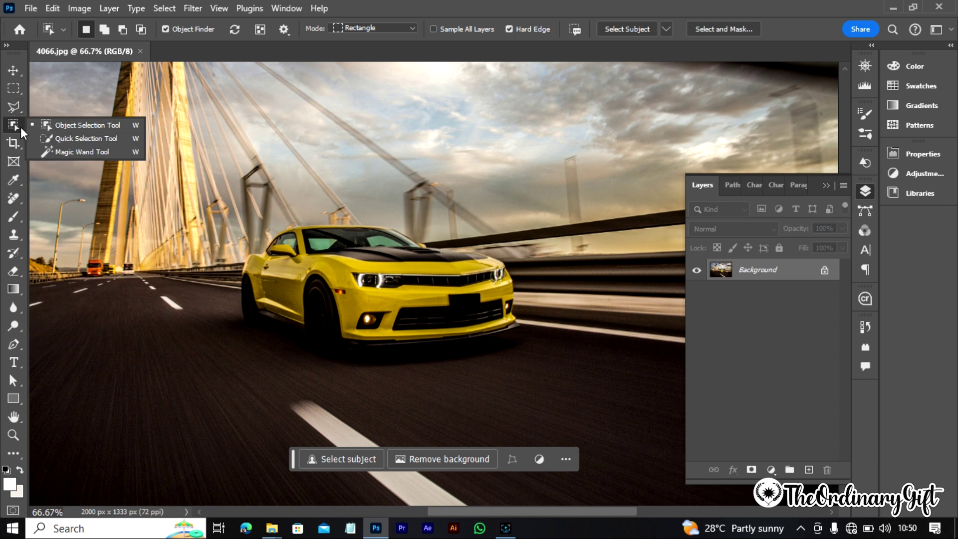
{"action": "left_click", "coordinate": [80, 129]}
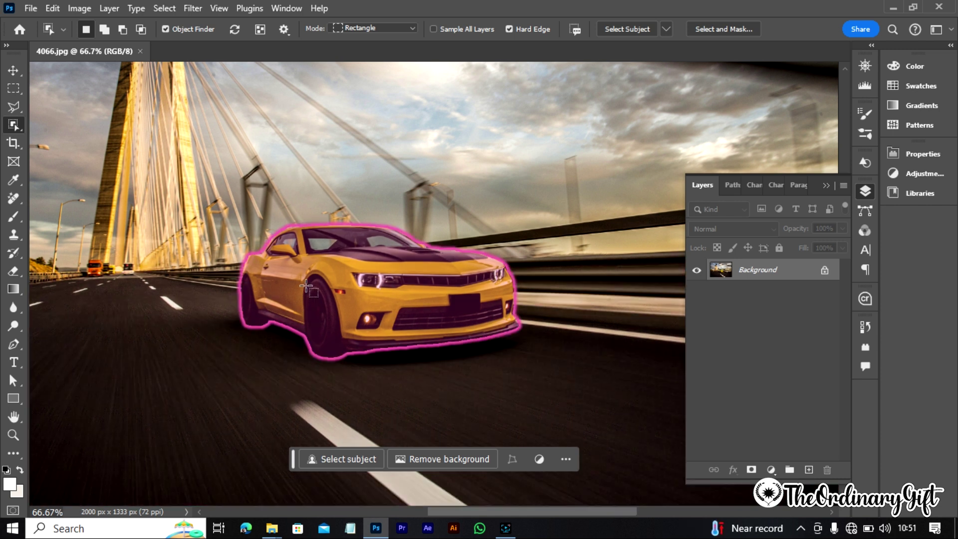
{"action": "left_click", "coordinate": [305, 285]}
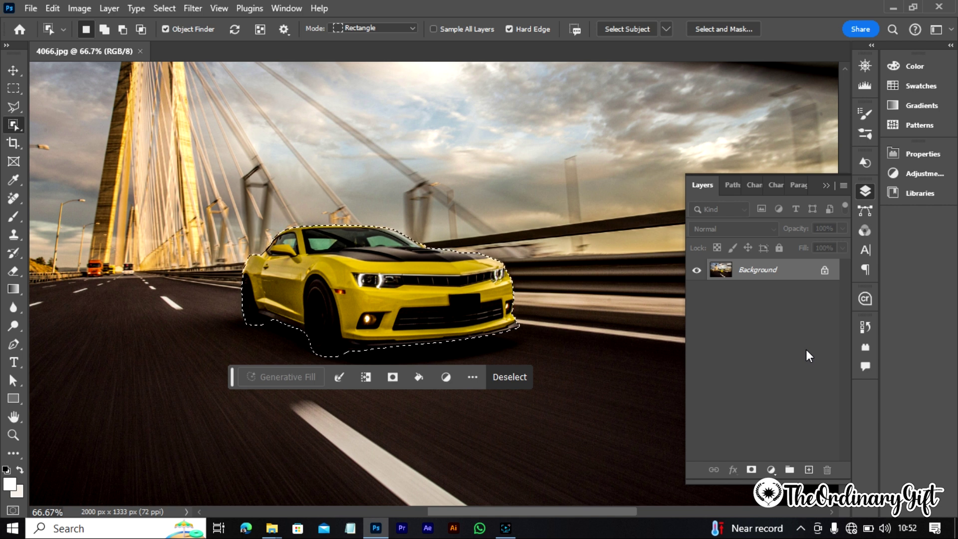
{"action": "key", "text": "ctrl+j"}
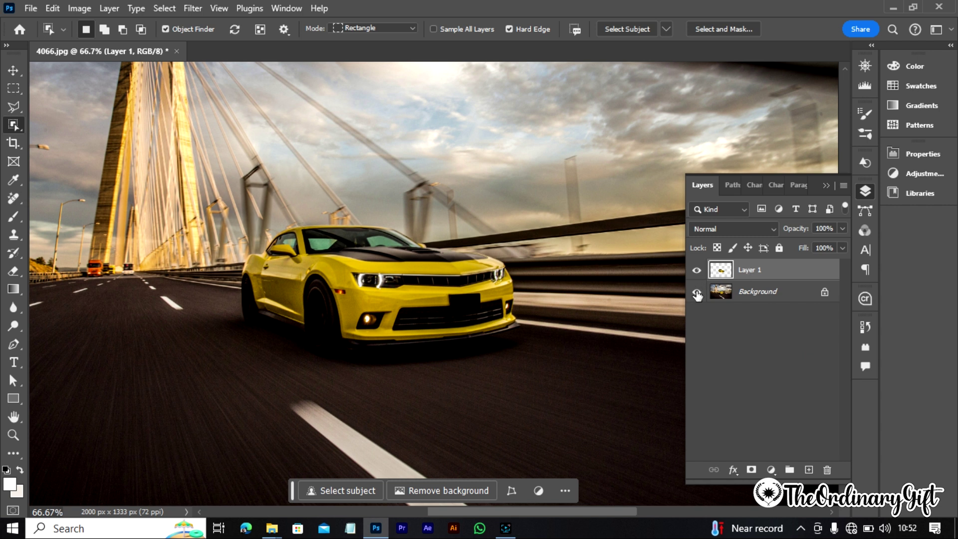
{"action": "left_click", "coordinate": [696, 293]}
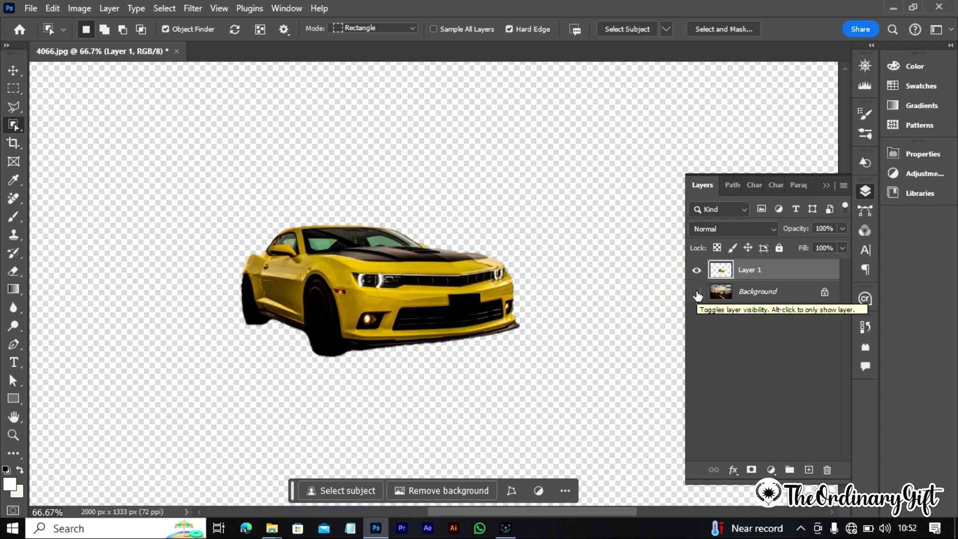
{"action": "left_click", "coordinate": [697, 293]}
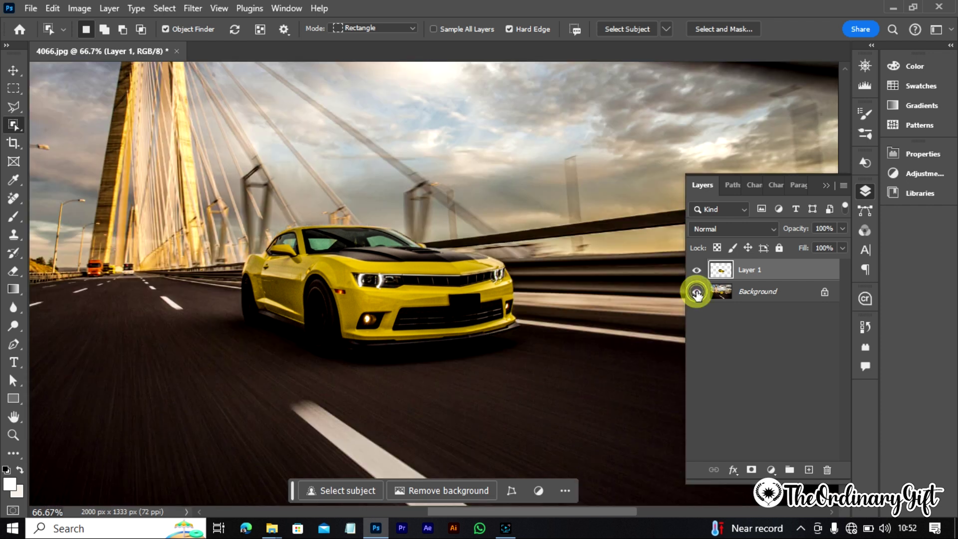
Rename the new car cutout layer as Car
{"action": "double_click", "coordinate": [753, 270]}
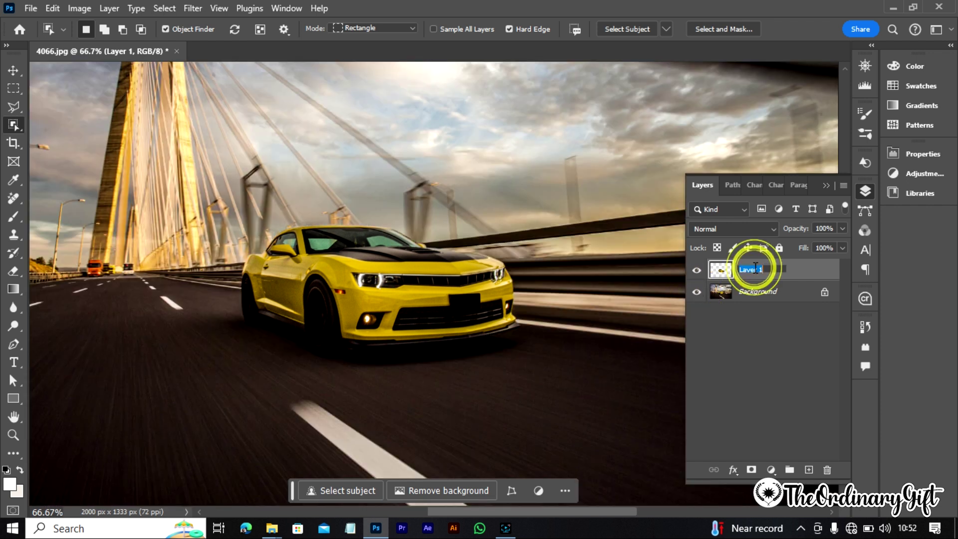
{"action": "type", "text": "Car"}
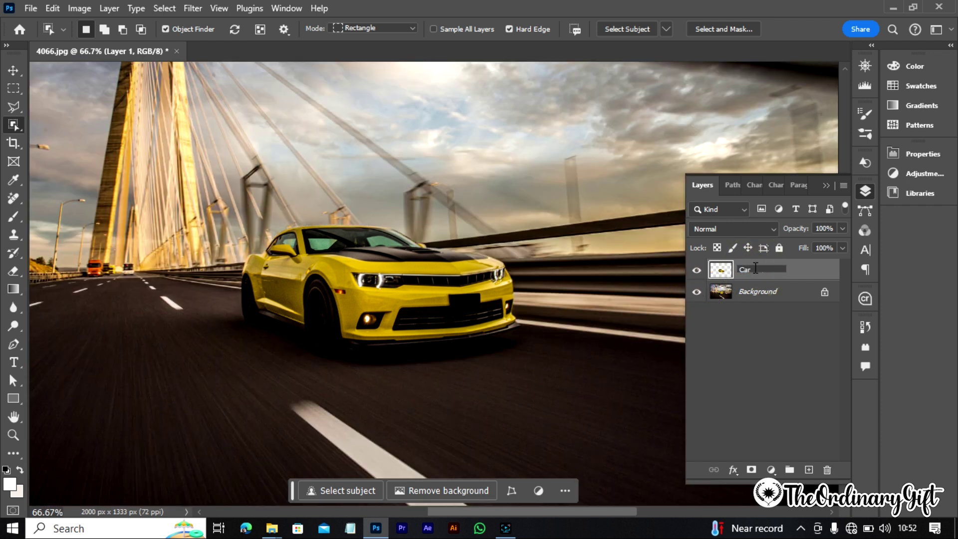
{"action": "key", "text": "Return"}
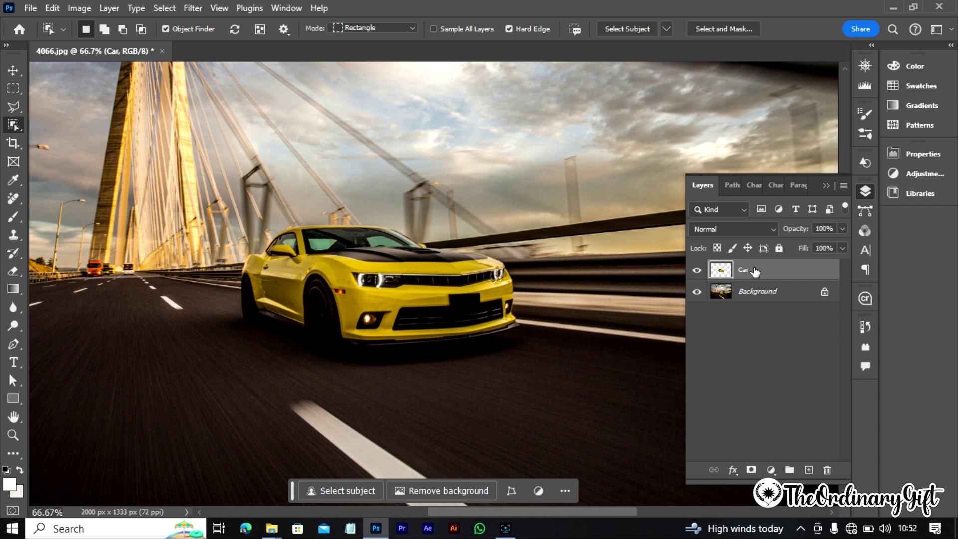
Start a Hue/Saturation adjustment on the Car layer, choose the Magentas range, and retarget it by sampling the car's yellow paint and adding a darker body area
{"action": "key", "text": "ctrl+u"}
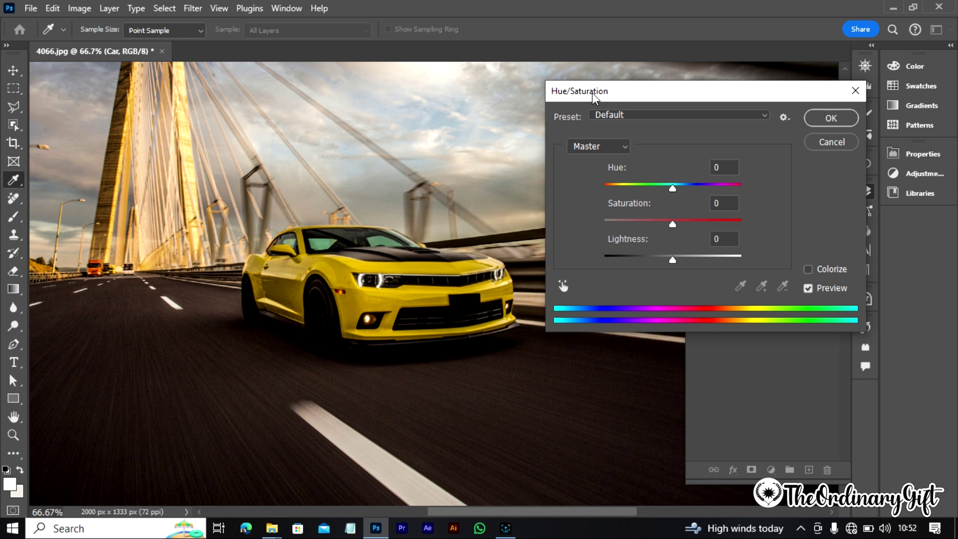
{"action": "left_click", "coordinate": [611, 92]}
{"action": "left_click", "coordinate": [624, 145]}
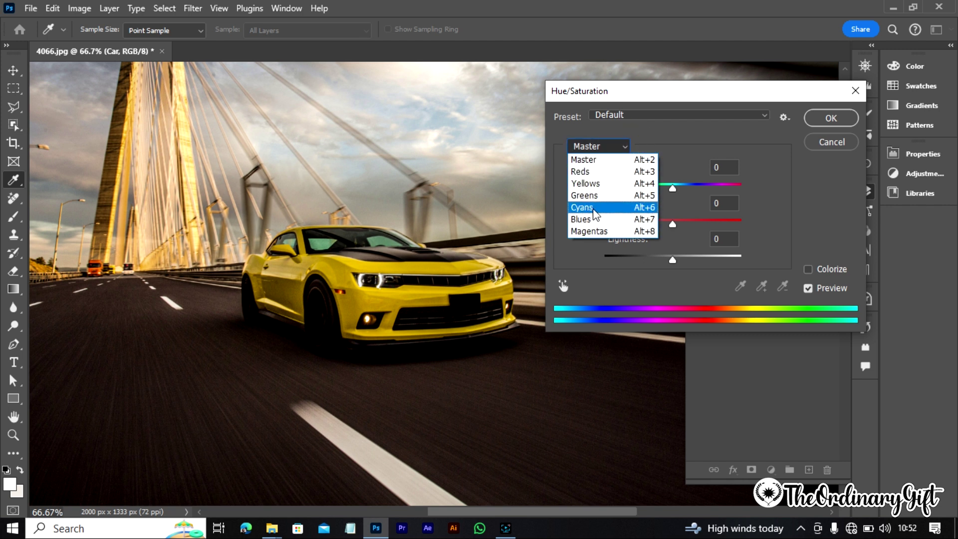
{"action": "left_click", "coordinate": [590, 230]}
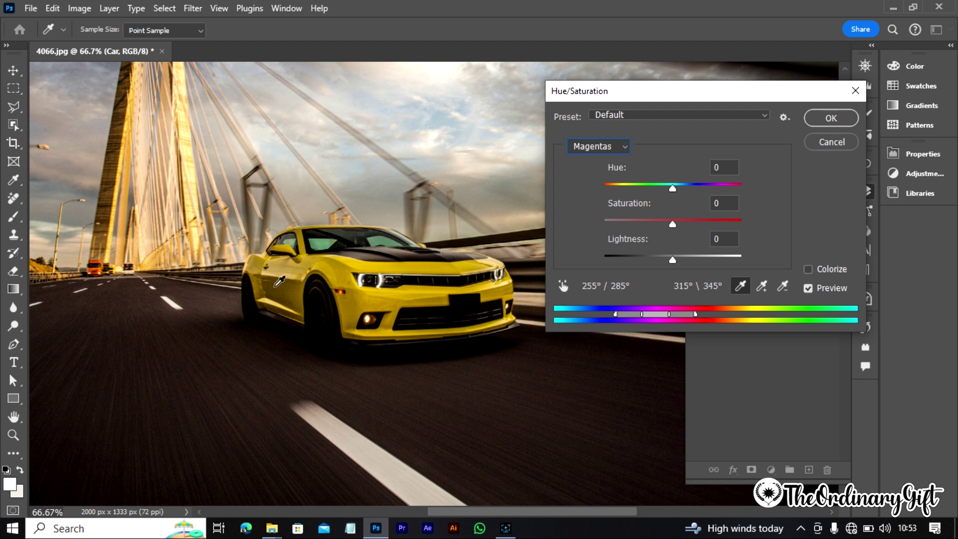
{"action": "left_click", "coordinate": [360, 265]}
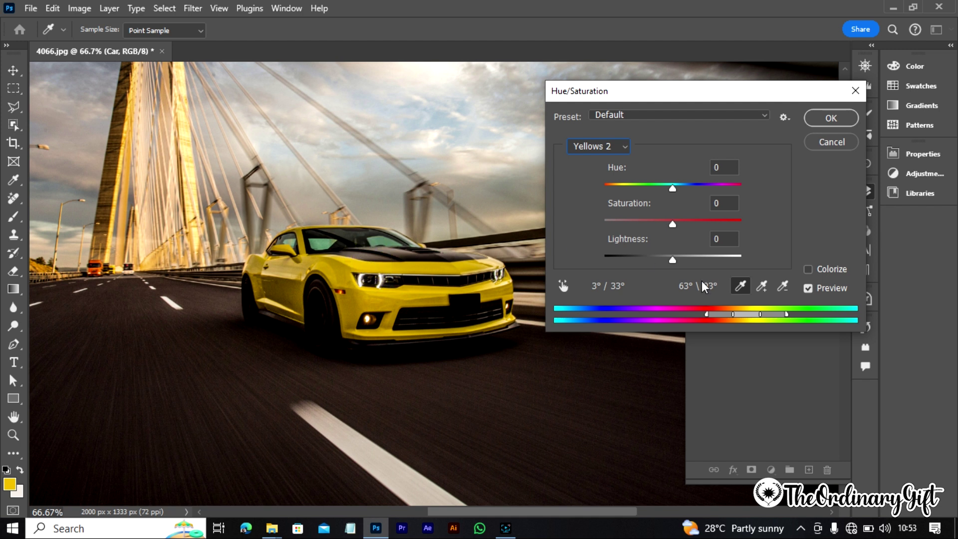
{"action": "left_click", "coordinate": [761, 285]}
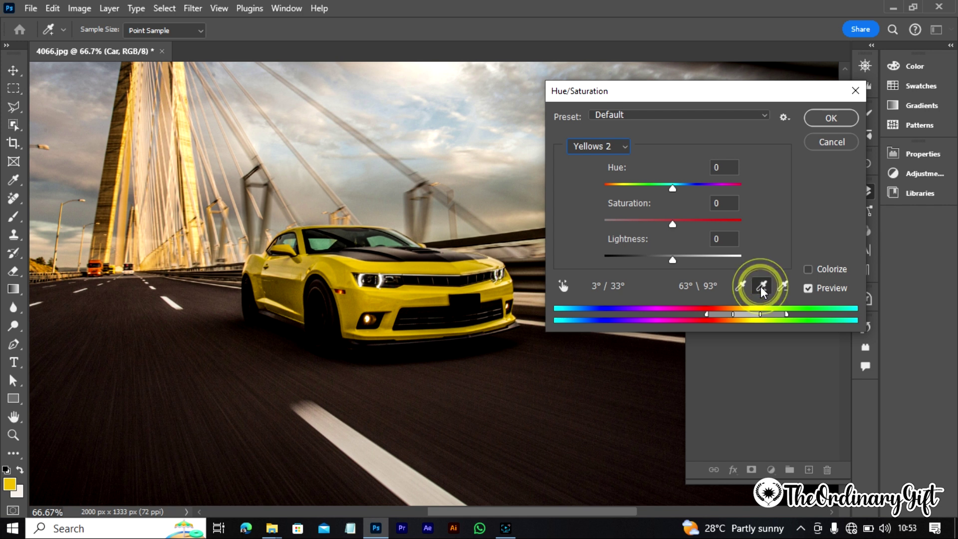
{"action": "left_click", "coordinate": [273, 287]}
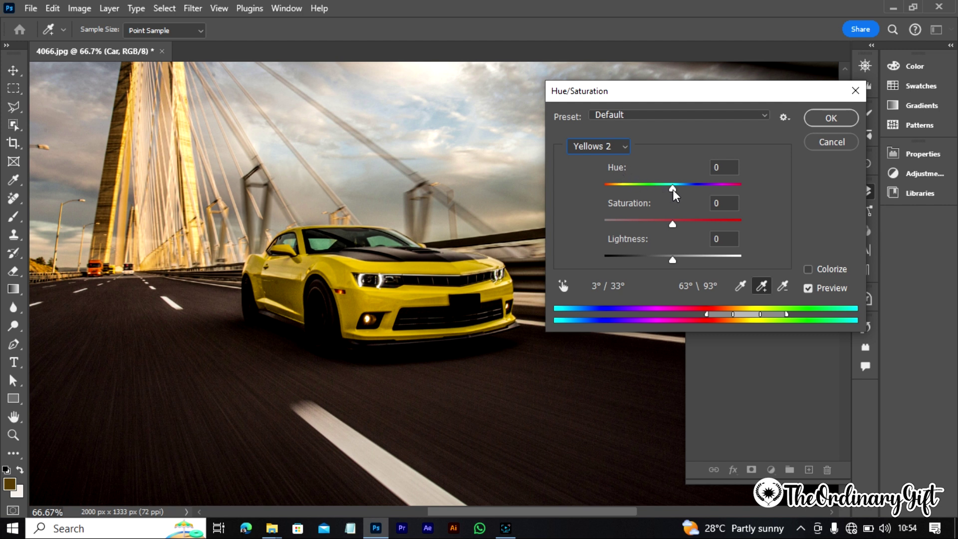
Set the sampled yellow range's hue to +97 and apply the adjustment, turning the car green
{"action": "left_click_drag", "start_coordinate": [672, 190], "coordinate": [720, 187]}
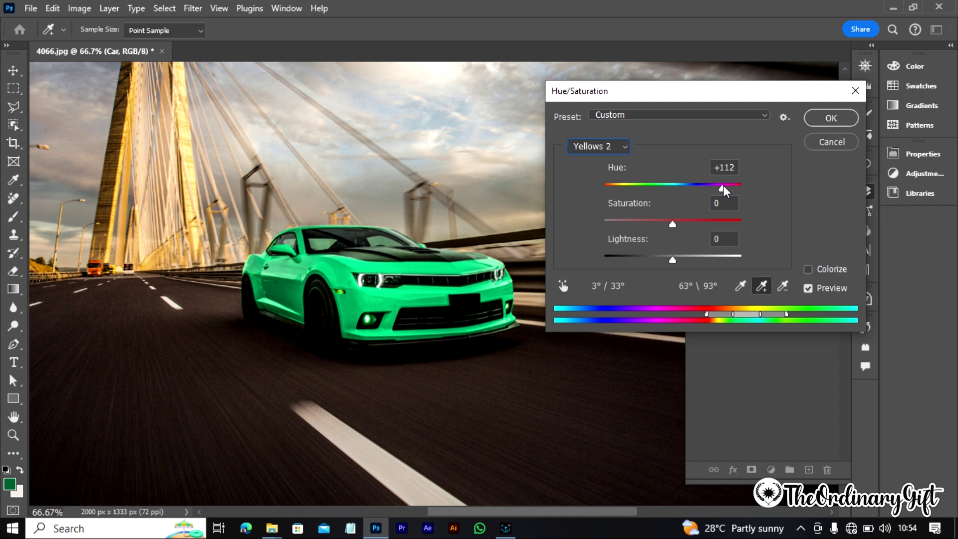
{"action": "left_click_drag", "start_coordinate": [720, 186], "coordinate": [719, 187]}
{"action": "mouse_move", "coordinate": [720, 189]}
{"action": "left_mouse_down"}
{"action": "mouse_move", "coordinate": [709, 189]}
{"action": "mouse_move", "coordinate": [716, 192]}
{"action": "left_mouse_up"}
{"action": "left_click", "coordinate": [830, 120]}
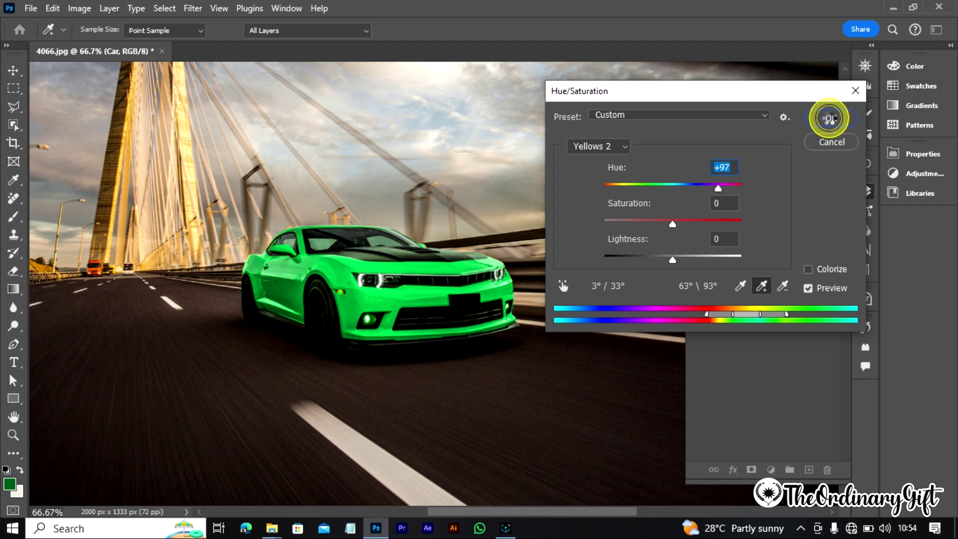
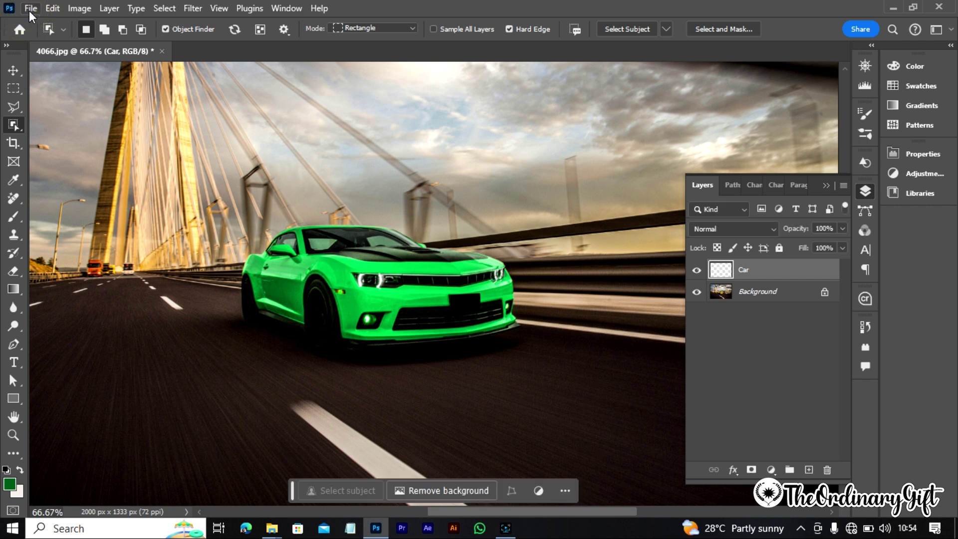
Export the image as a JPG named "4066 Colour change" into the New folder on the Desktop
{"action": "left_click", "coordinate": [29, 10]}
{"action": "mouse_move", "coordinate": [152, 260]}
{"action": "left_click", "coordinate": [220, 266]}
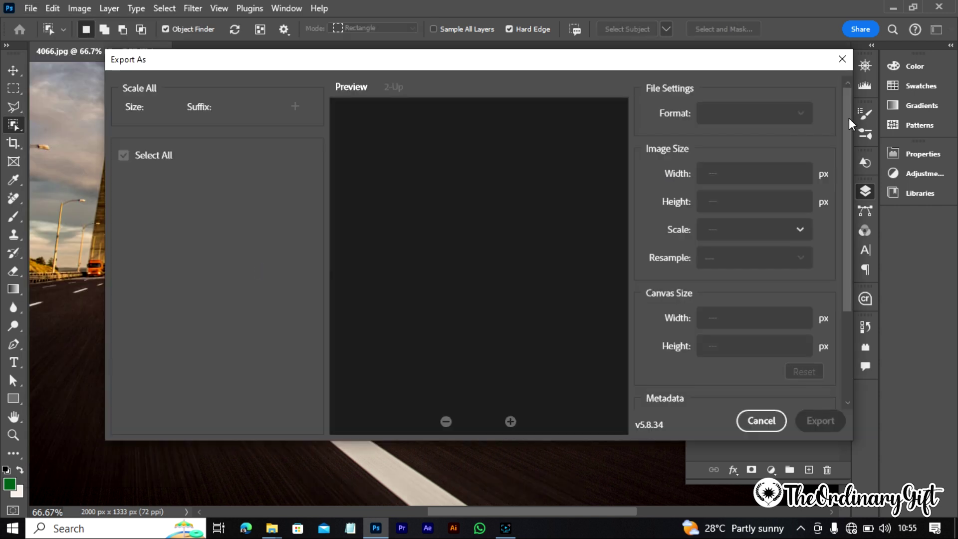
{"action": "left_click", "coordinate": [819, 421]}
{"action": "left_click", "coordinate": [205, 103]}
{"action": "scroll", "coordinate": [349, 226], "scroll_direction": "down", "scroll_amount": 5}
{"action": "scroll", "coordinate": [349, 226], "scroll_direction": "up", "scroll_amount": 1}
{"action": "left_click", "coordinate": [229, 185]}
{"action": "left_click", "coordinate": [258, 334]}
{"action": "type", "text": "Colour change"}
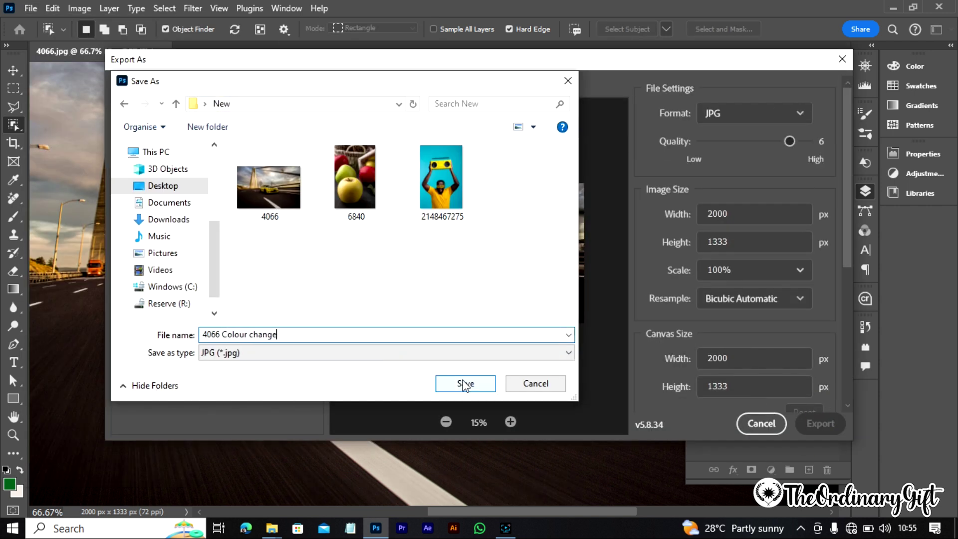
{"action": "left_click", "coordinate": [464, 383]}
Switch to the New folder window in File Explorer to view the exported image file
{"action": "mouse_move", "coordinate": [272, 531]}
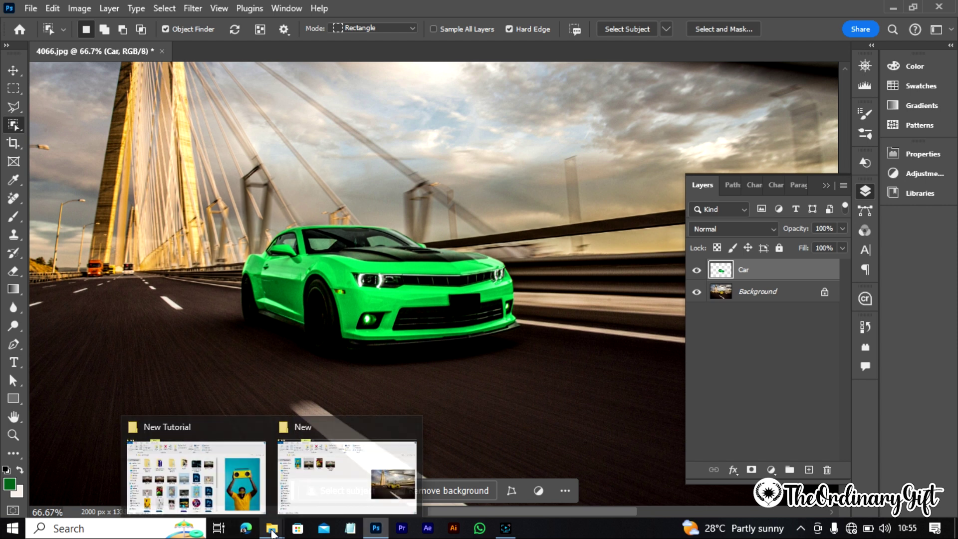
{"action": "left_click", "coordinate": [317, 481]}
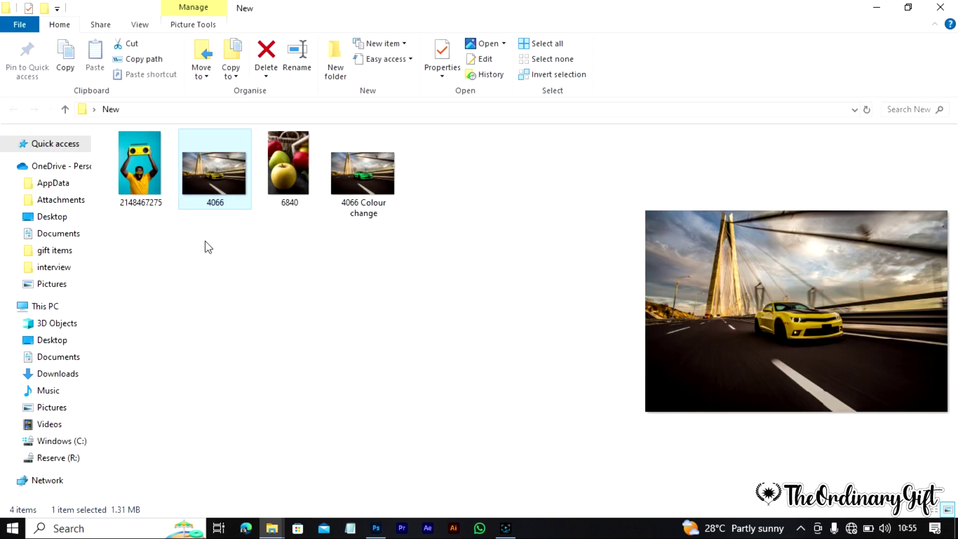
Open the original 4066 image and the exported "4066 Colour change" image in Photos, viewing both enlarged on the car
{"action": "double_click", "coordinate": [220, 192]}
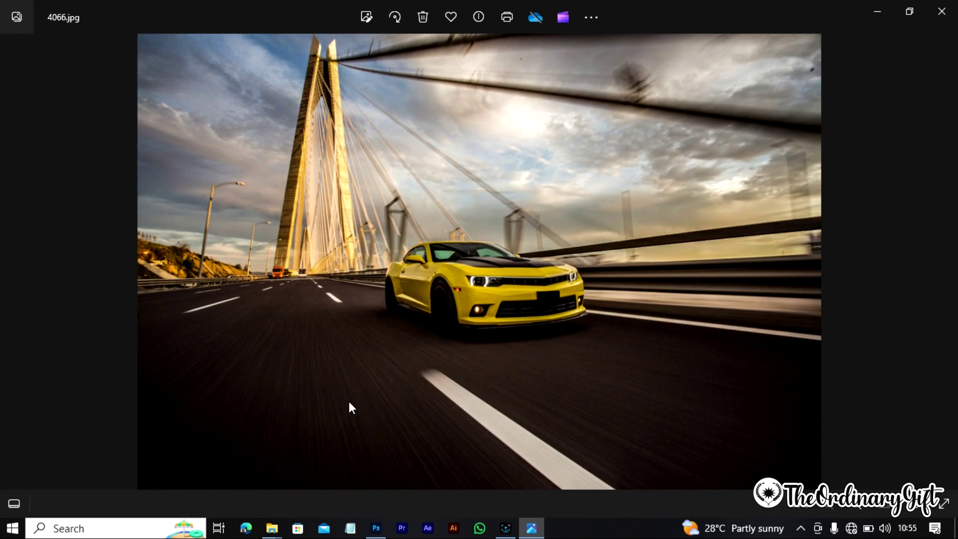
{"action": "mouse_move", "coordinate": [272, 528]}
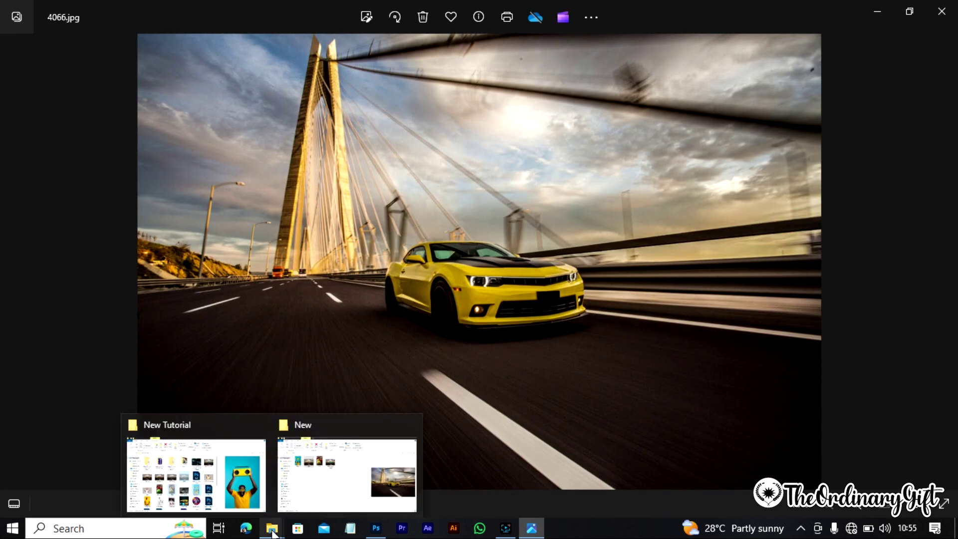
{"action": "double_click", "coordinate": [502, 238]}
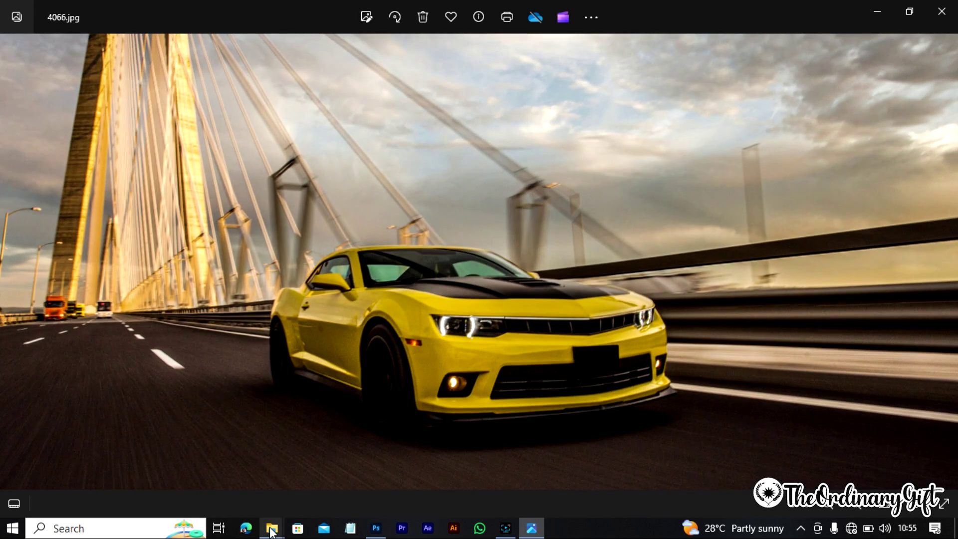
{"action": "mouse_move", "coordinate": [272, 528]}
{"action": "left_click", "coordinate": [340, 472]}
{"action": "double_click", "coordinate": [380, 157]}
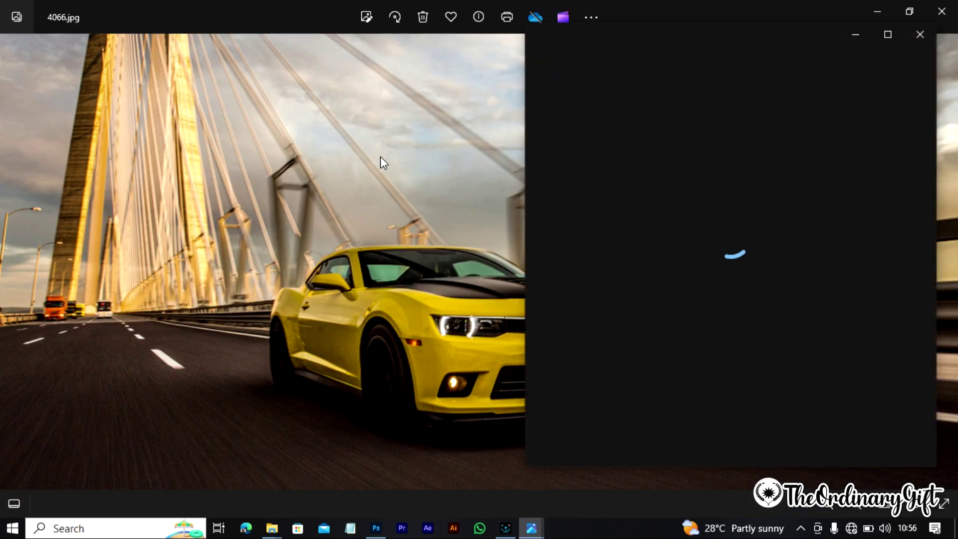
{"action": "left_click", "coordinate": [890, 32]}
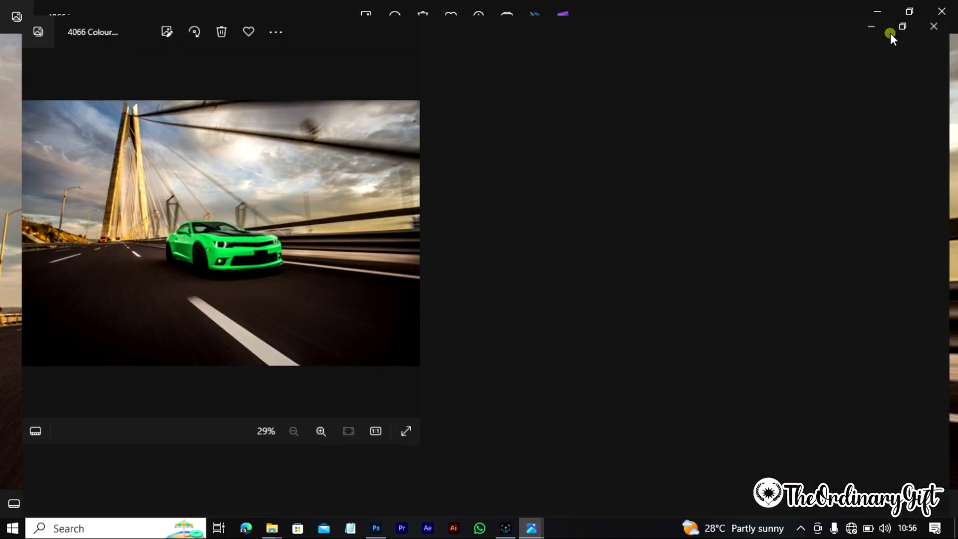
{"action": "scroll", "coordinate": [462, 309], "scroll_direction": "up", "scroll_amount": 3}
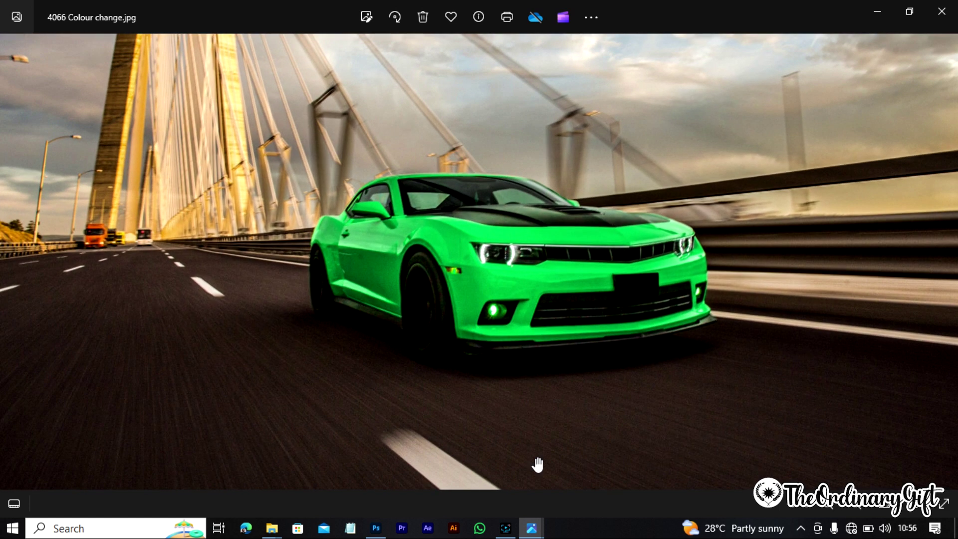
Compare the car's paint in the original and colour-changed images, then minimise the edited image and close the original
{"action": "mouse_move", "coordinate": [539, 533]}
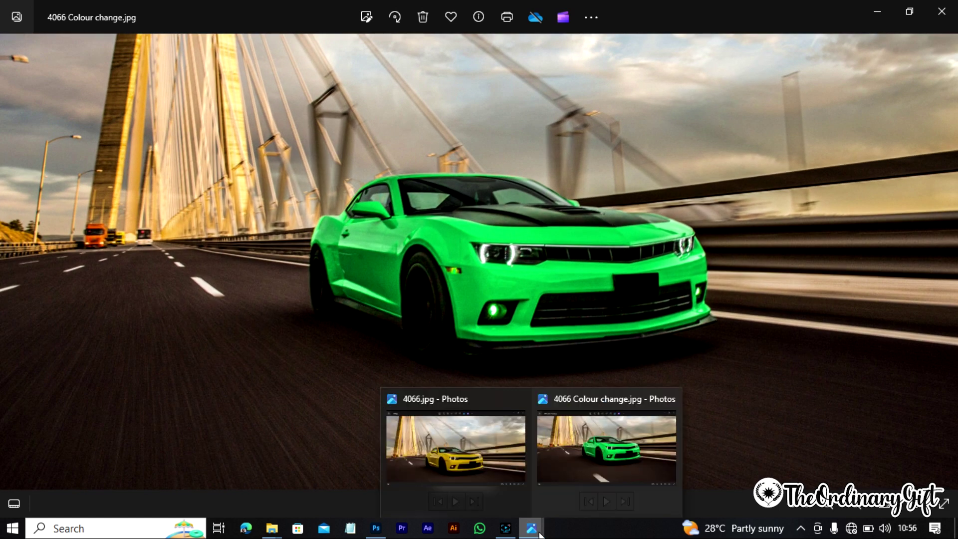
{"action": "left_click", "coordinate": [463, 450]}
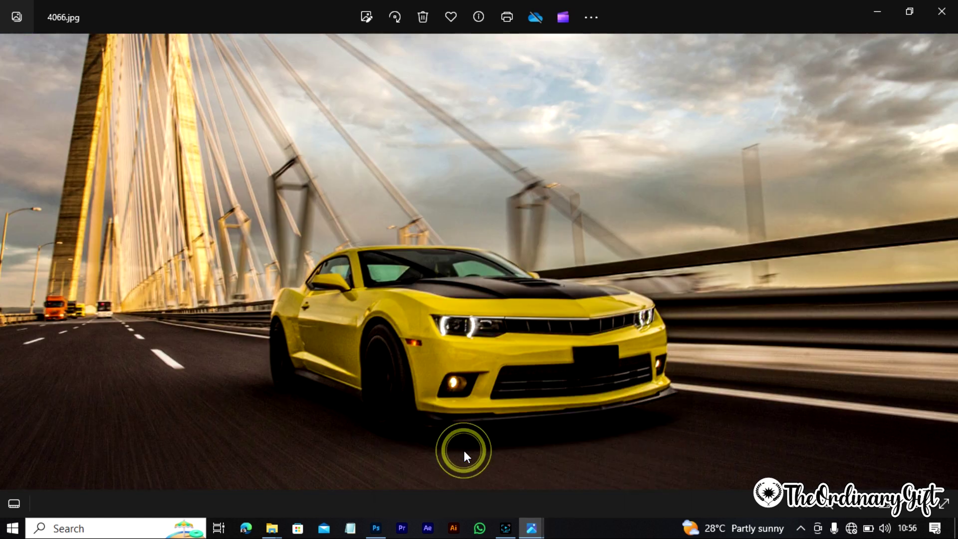
{"action": "mouse_move", "coordinate": [533, 528]}
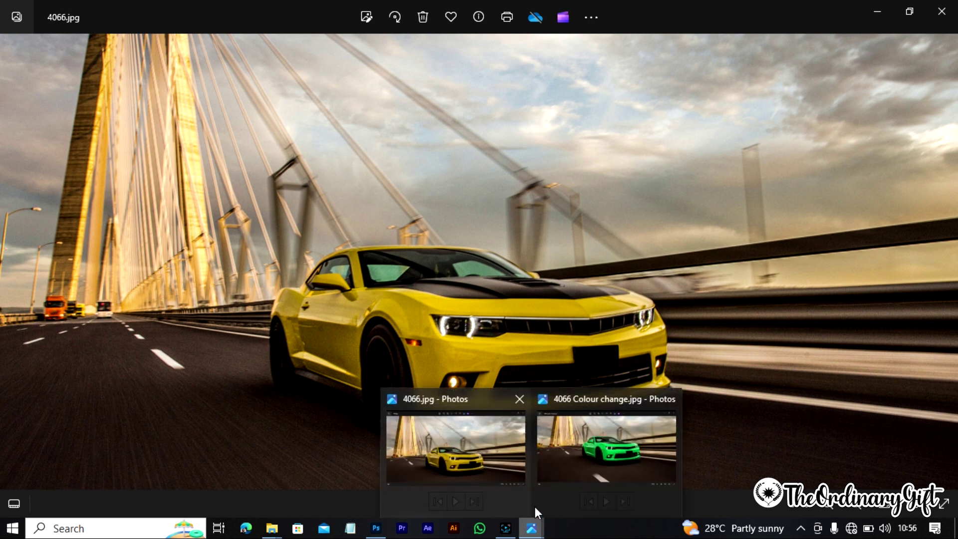
{"action": "left_click", "coordinate": [606, 441]}
{"action": "left_click_drag", "start_coordinate": [539, 325], "coordinate": [539, 407]}
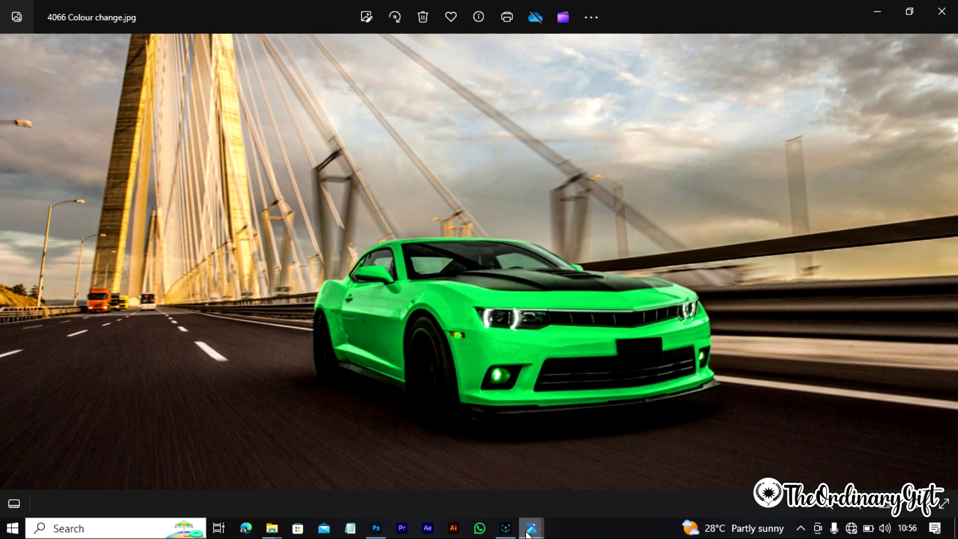
{"action": "mouse_move", "coordinate": [527, 533]}
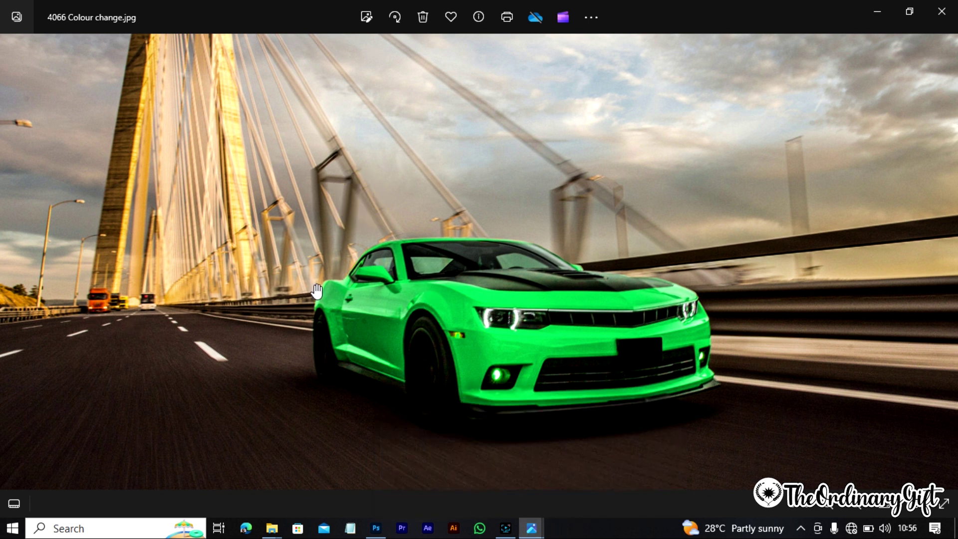
{"action": "left_click", "coordinate": [878, 12]}
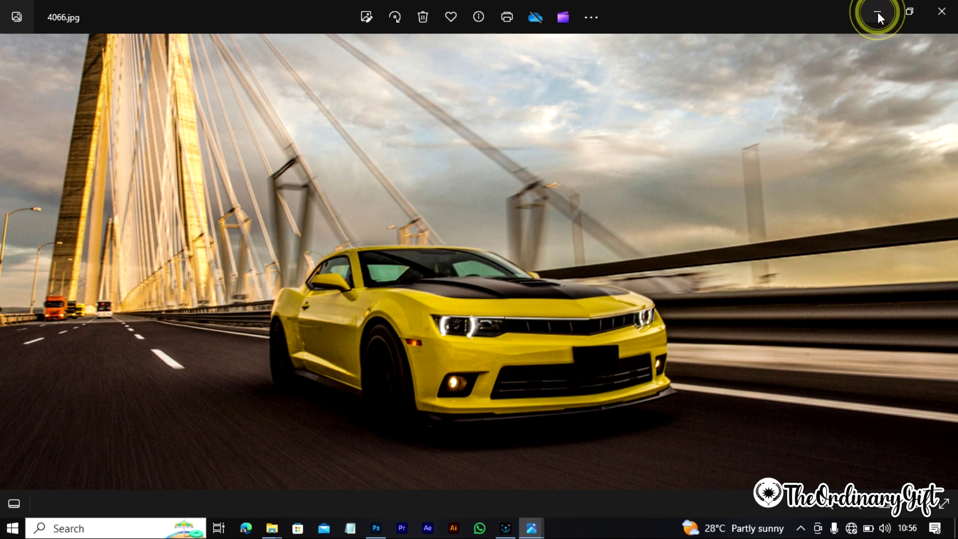
{"action": "left_click", "coordinate": [941, 11]}
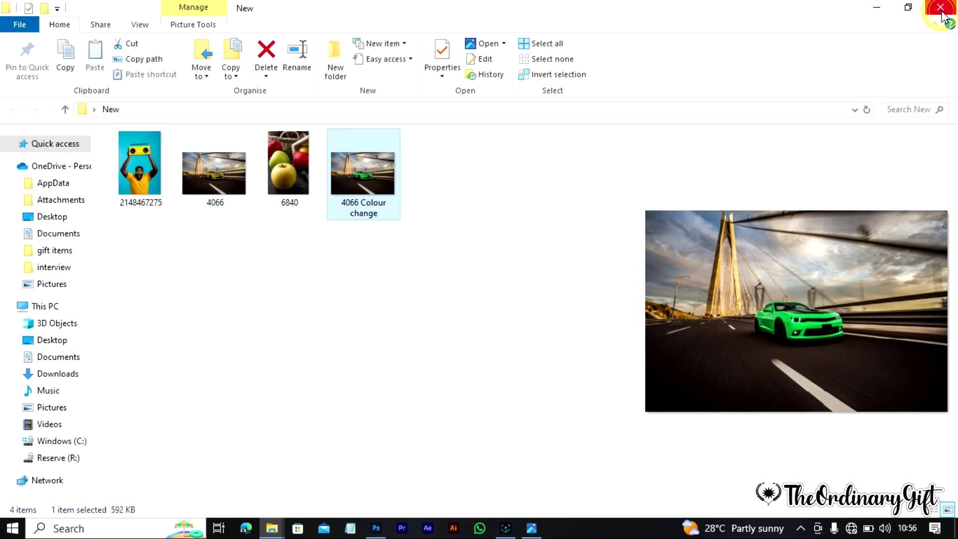
View the 6840 apple image enlarged in Photos and examine its apples, closing the leftover car image and the apple image
{"action": "double_click", "coordinate": [286, 177]}
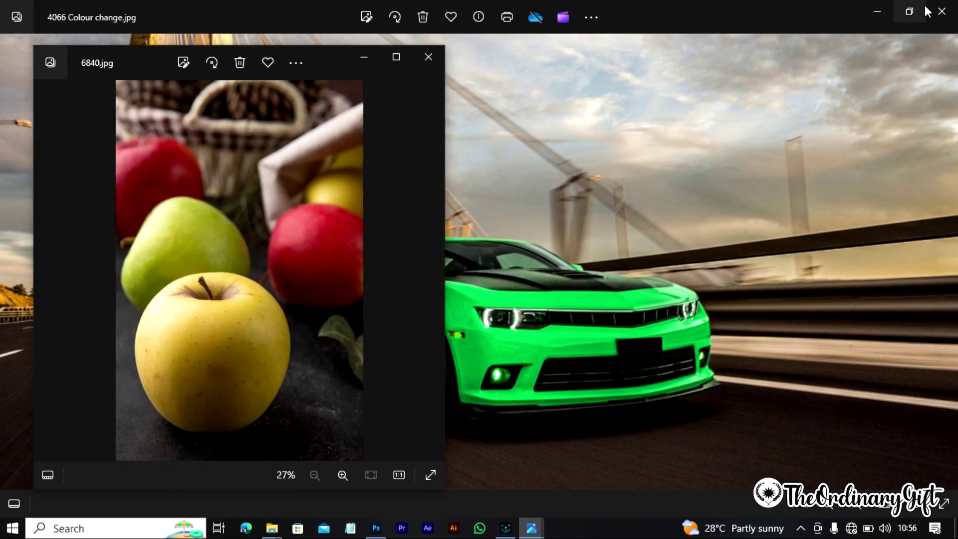
{"action": "left_click", "coordinate": [940, 14]}
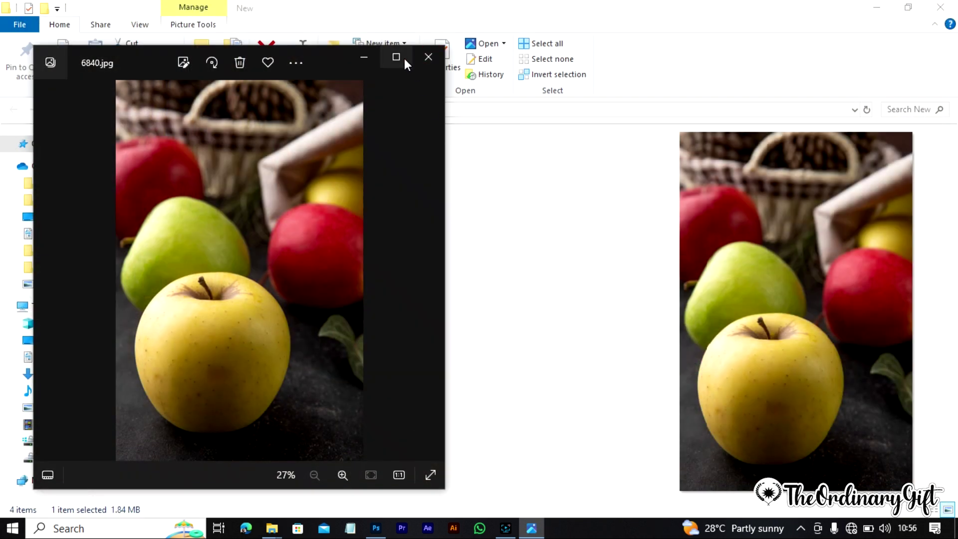
{"action": "left_click", "coordinate": [397, 57]}
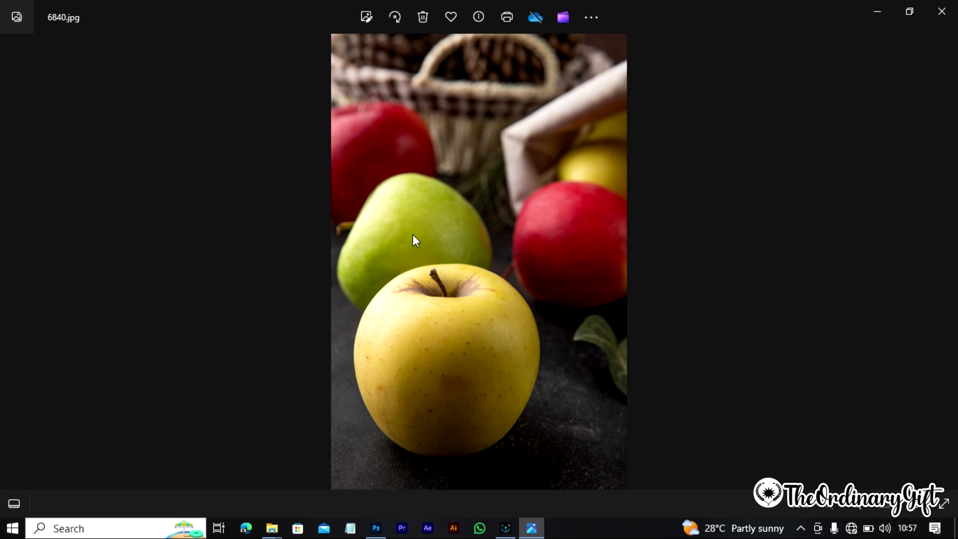
{"action": "scroll", "coordinate": [412, 237], "scroll_direction": "up", "scroll_amount": 3}
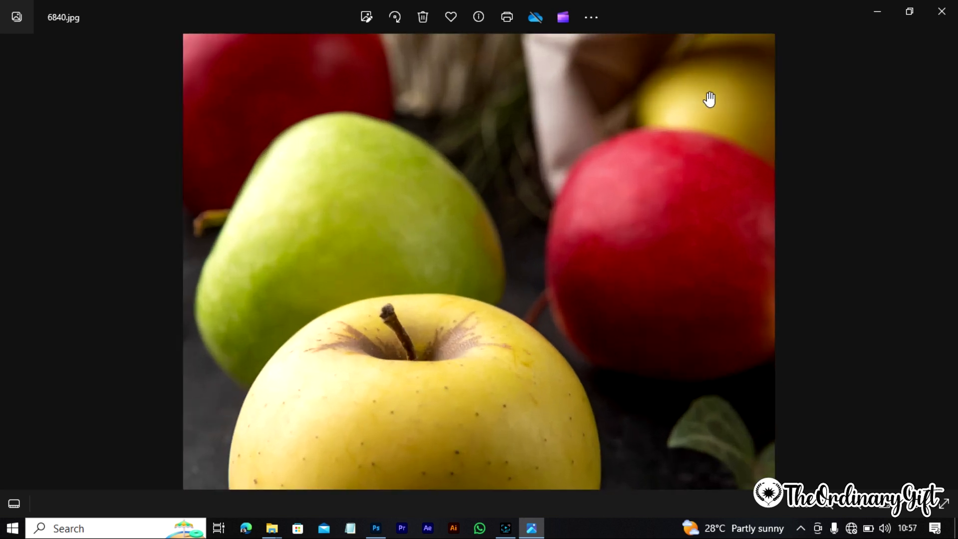
{"action": "left_click_drag", "start_coordinate": [709, 100], "coordinate": [708, 226]}
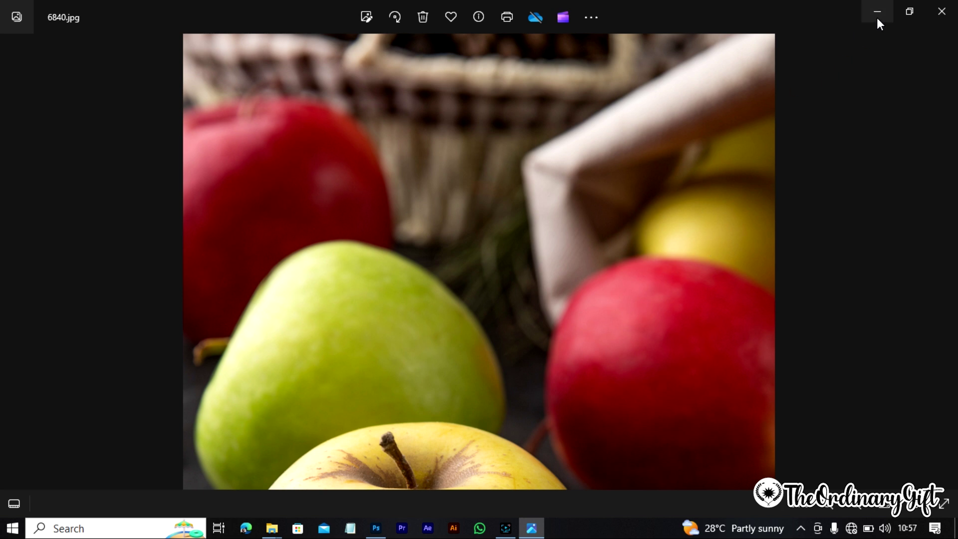
{"action": "left_click", "coordinate": [939, 13]}
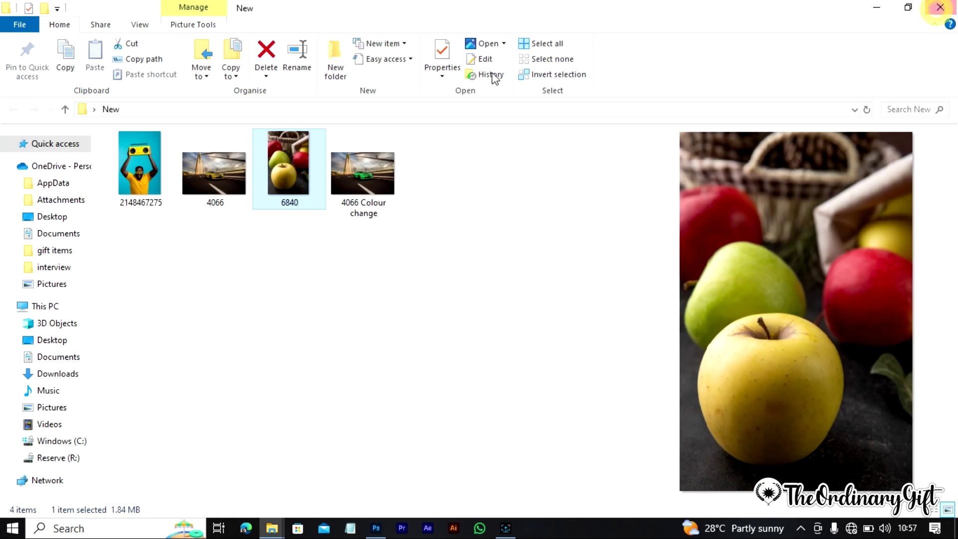
Open the 6840 image from the New folder in Adobe Photoshop 2024
{"action": "right_click", "coordinate": [274, 170]}
{"action": "mouse_move", "coordinate": [411, 346]}
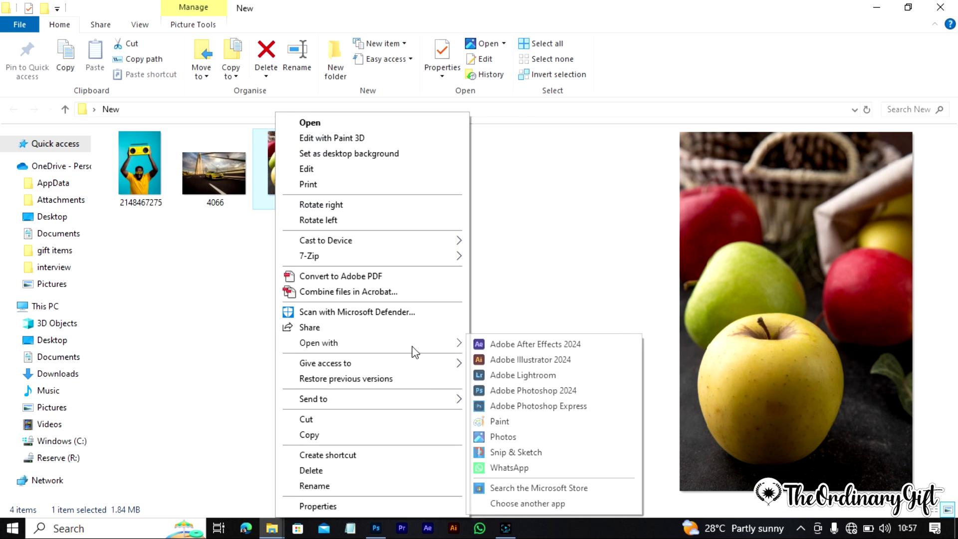
{"action": "left_click", "coordinate": [545, 392]}
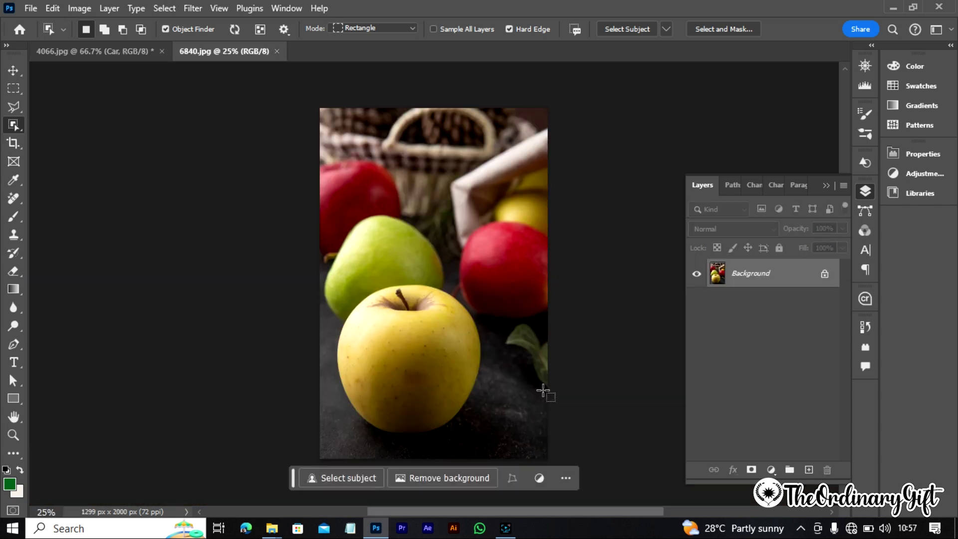
Select the front yellow apple with the Object Selection tool and copy it to a new layer
{"action": "key", "text": "ctrl+space"}
{"action": "left_click", "coordinate": [398, 344]}
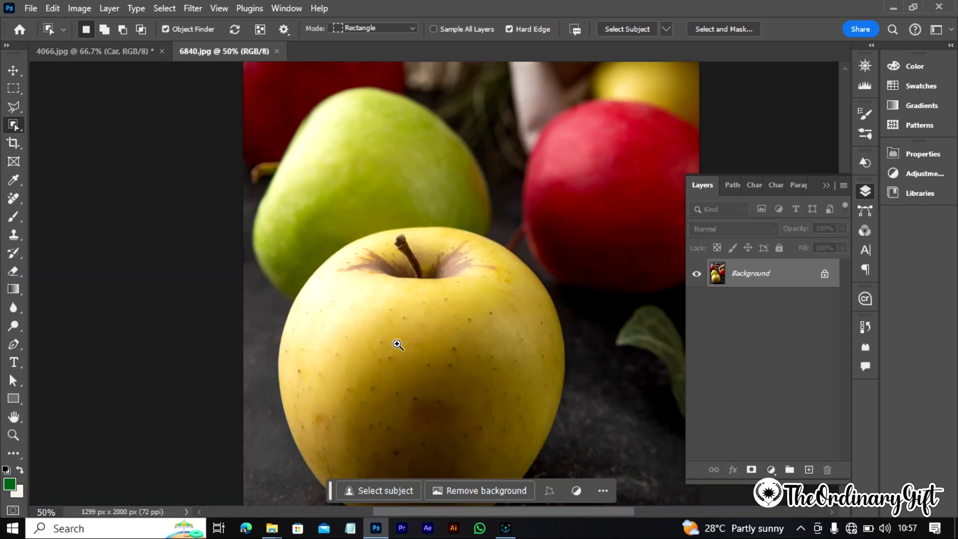
{"action": "left_click", "coordinate": [397, 344], "text": "ctrl+alt"}
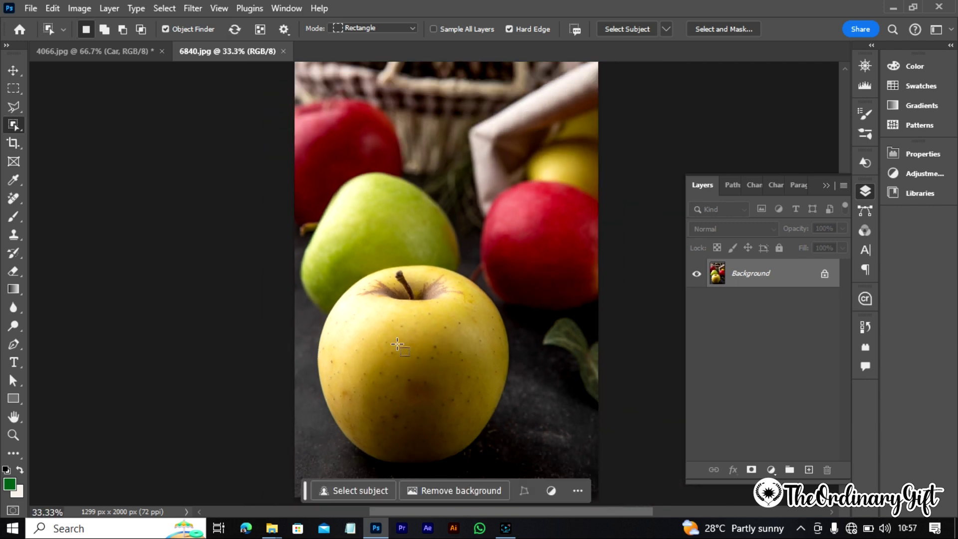
{"action": "left_click", "coordinate": [12, 70]}
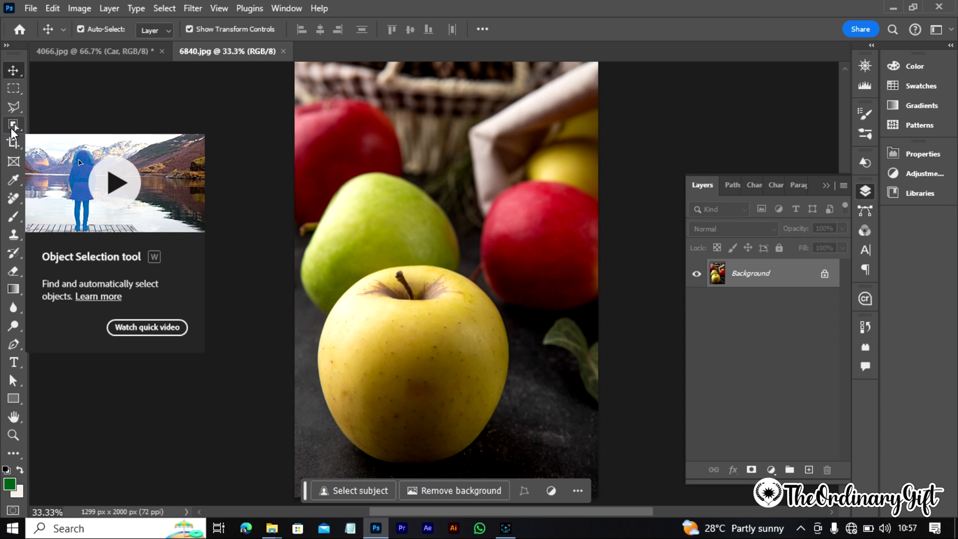
{"action": "left_click", "coordinate": [11, 129]}
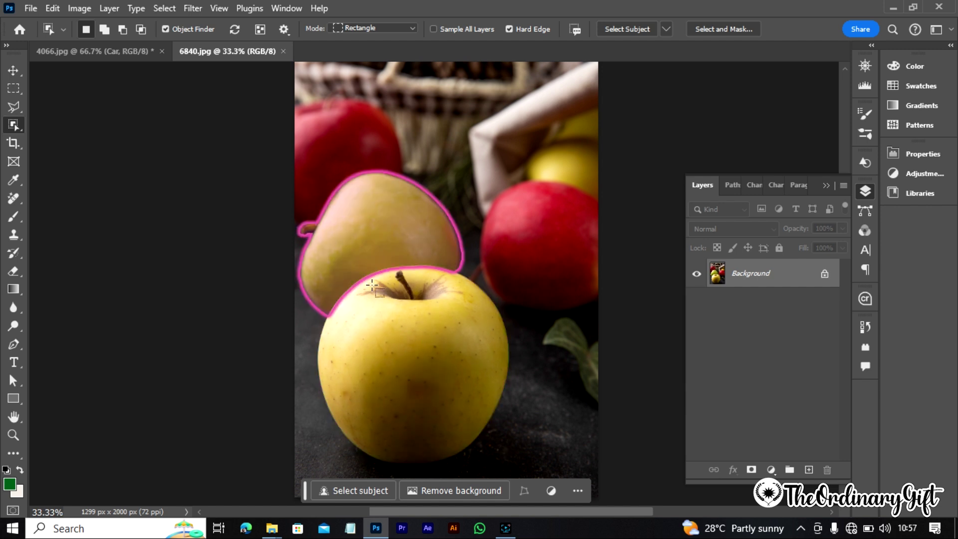
{"action": "left_click", "coordinate": [406, 359]}
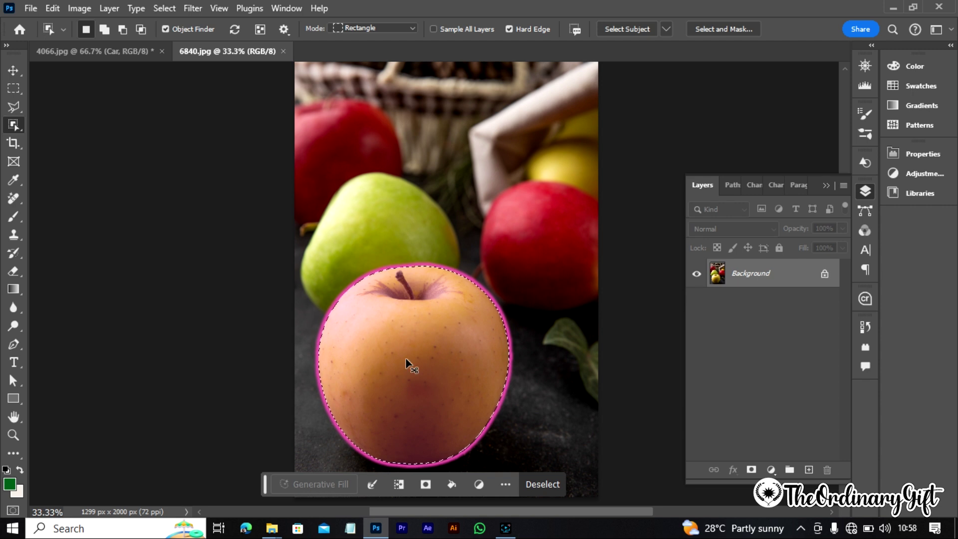
{"action": "key", "text": "ctrl+j"}
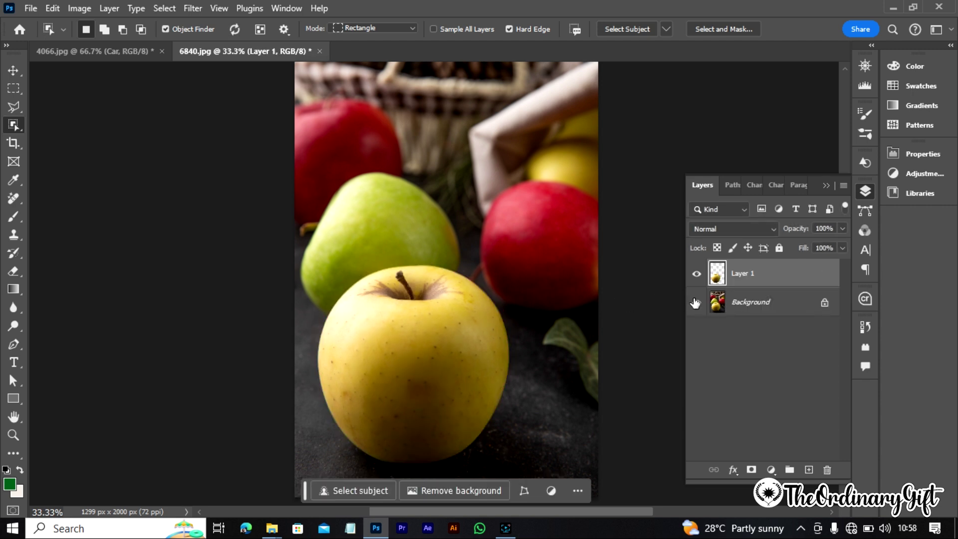
Rename the copied apple layer "Apple 1"
{"action": "double_click", "coordinate": [743, 273]}
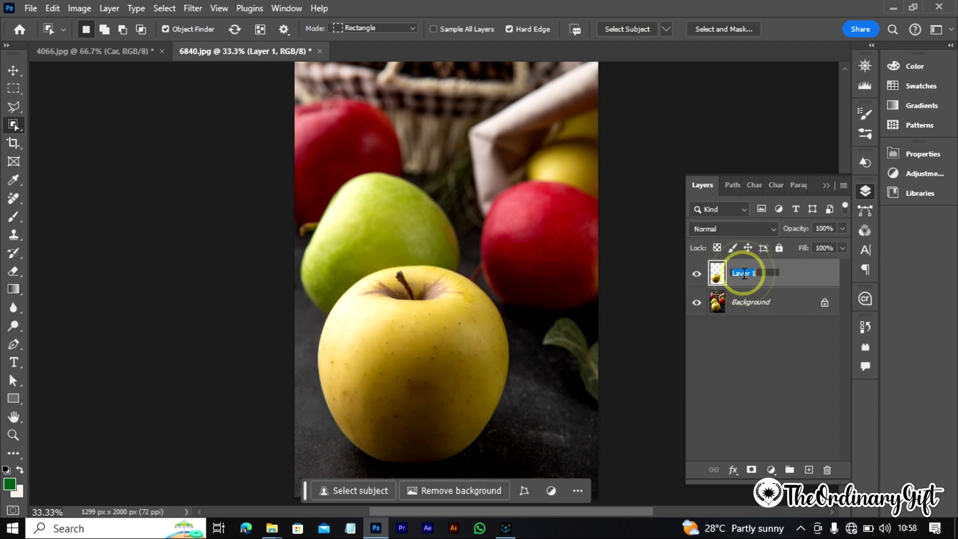
{"action": "type", "text": "App"}
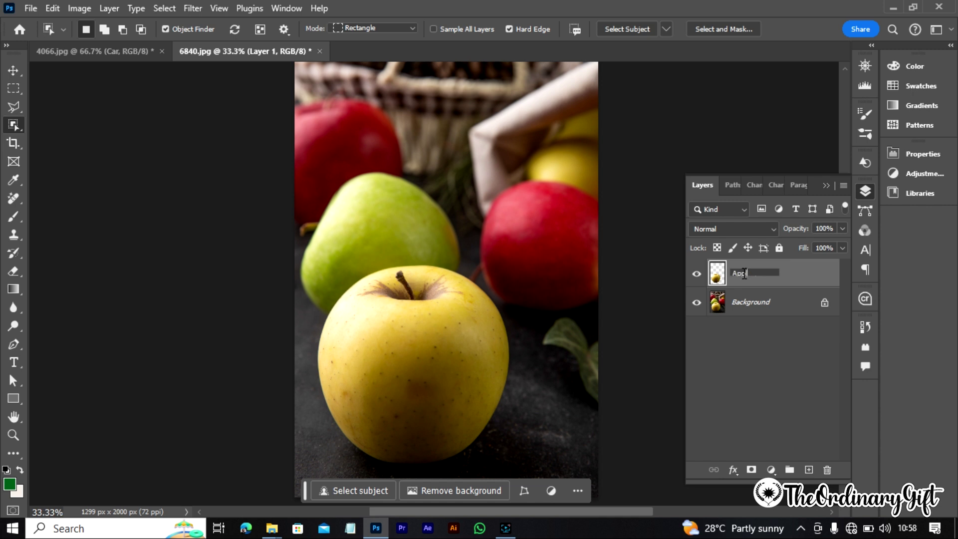
{"action": "key", "text": "Return"}
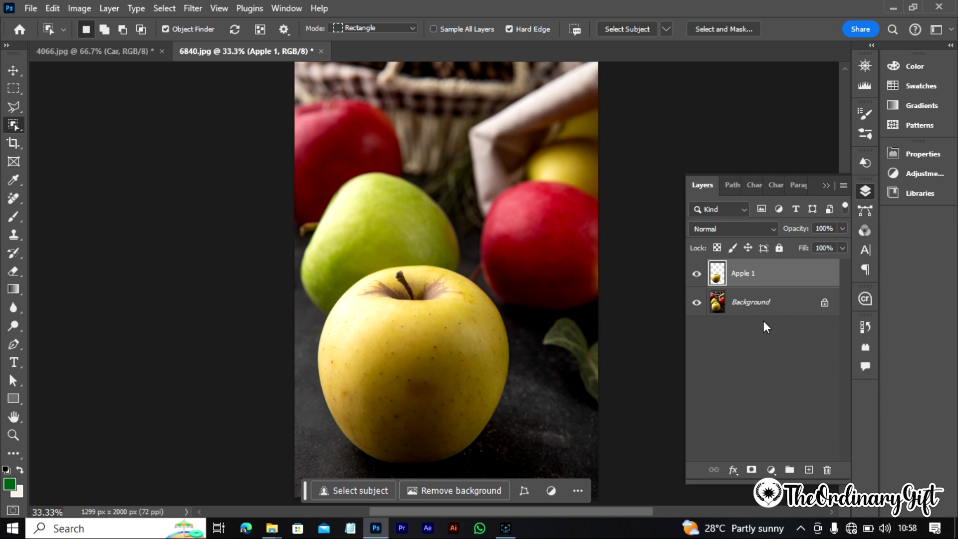
Turn the Apple 1 layer green with Hue/Saturation, sampling the apple's yellow from the Magentas range and shifting Hue to about +42
{"action": "key", "text": "ctrl+u"}
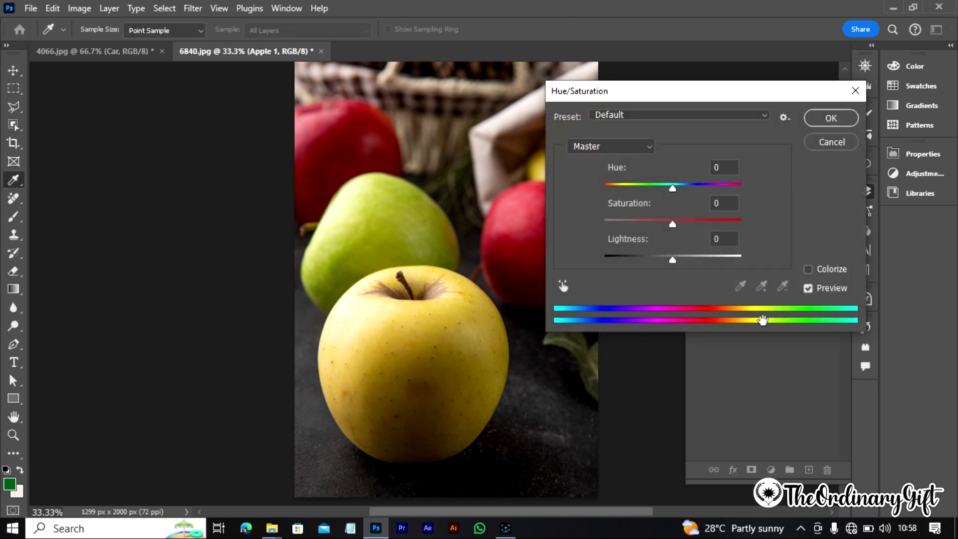
{"action": "left_click", "coordinate": [645, 147]}
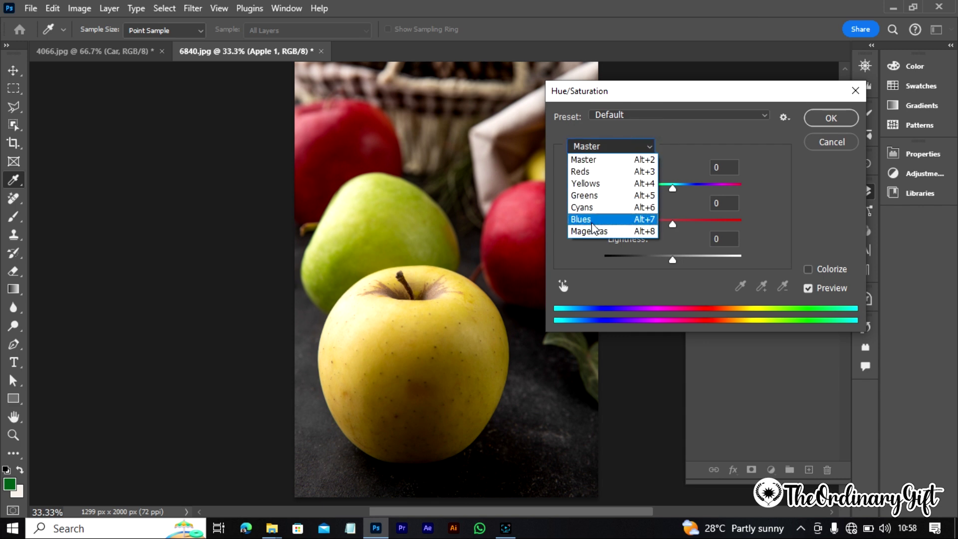
{"action": "left_click", "coordinate": [609, 232]}
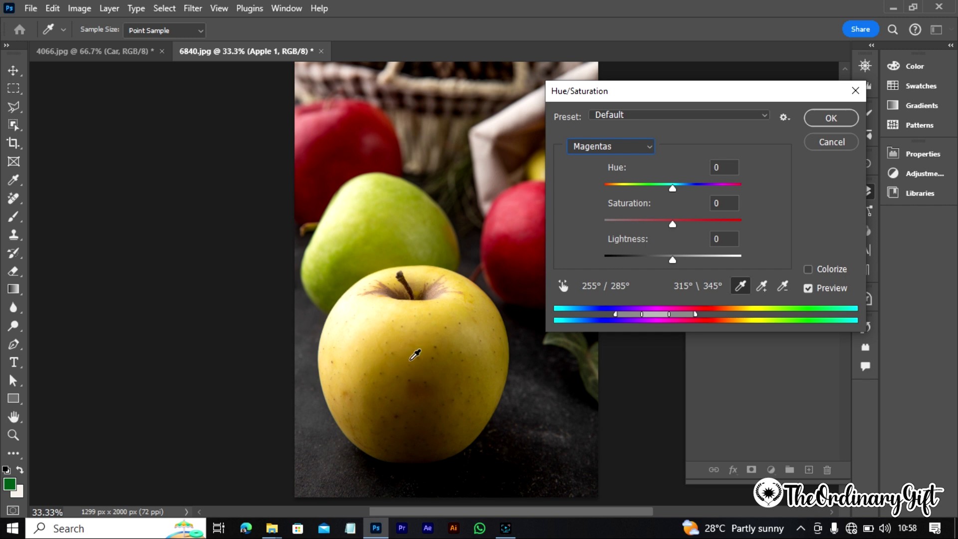
{"action": "left_click", "coordinate": [405, 337]}
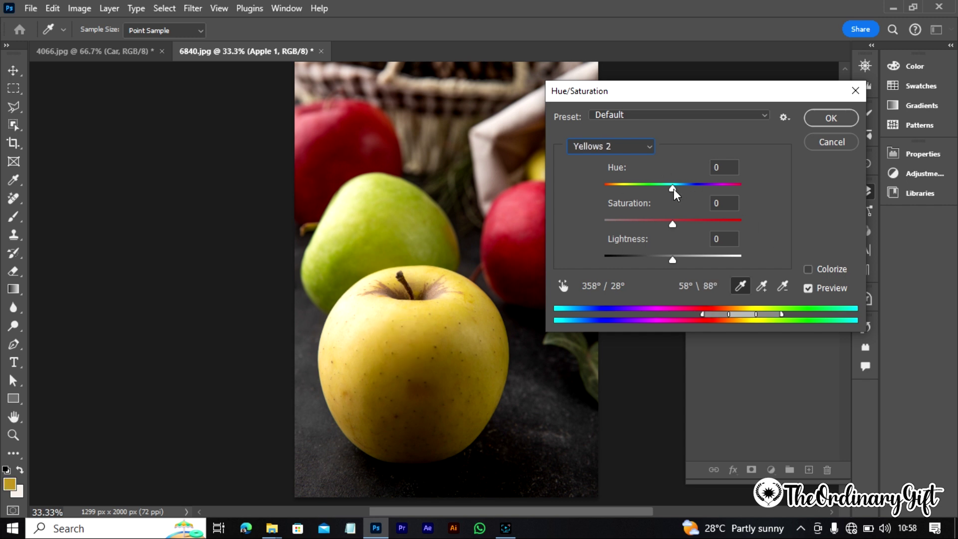
{"action": "left_click_drag", "start_coordinate": [672, 189], "coordinate": [704, 217]}
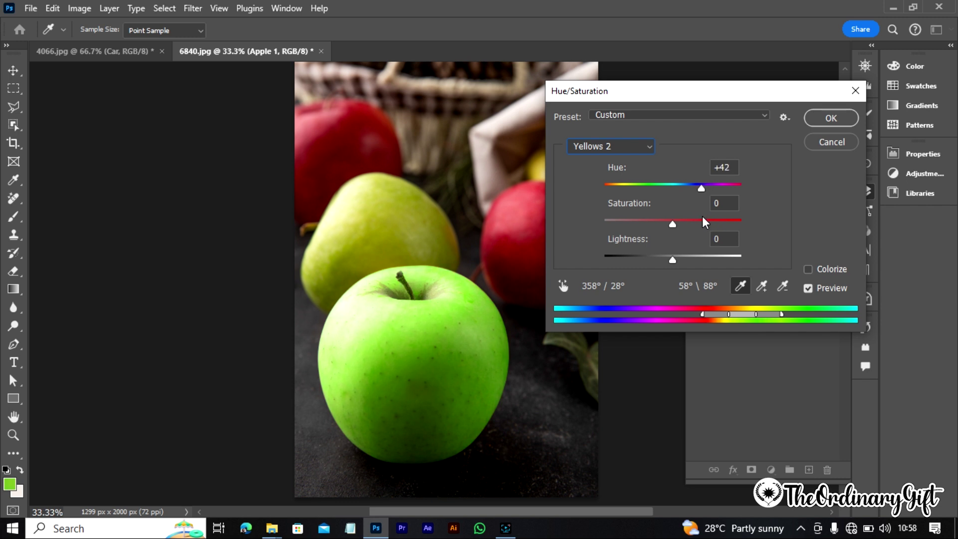
{"action": "mouse_move", "coordinate": [701, 216]}
{"action": "left_mouse_down"}
{"action": "mouse_move", "coordinate": [689, 217]}
{"action": "mouse_move", "coordinate": [722, 217]}
{"action": "mouse_move", "coordinate": [699, 220]}
{"action": "left_mouse_up"}
{"action": "left_click", "coordinate": [838, 118]}
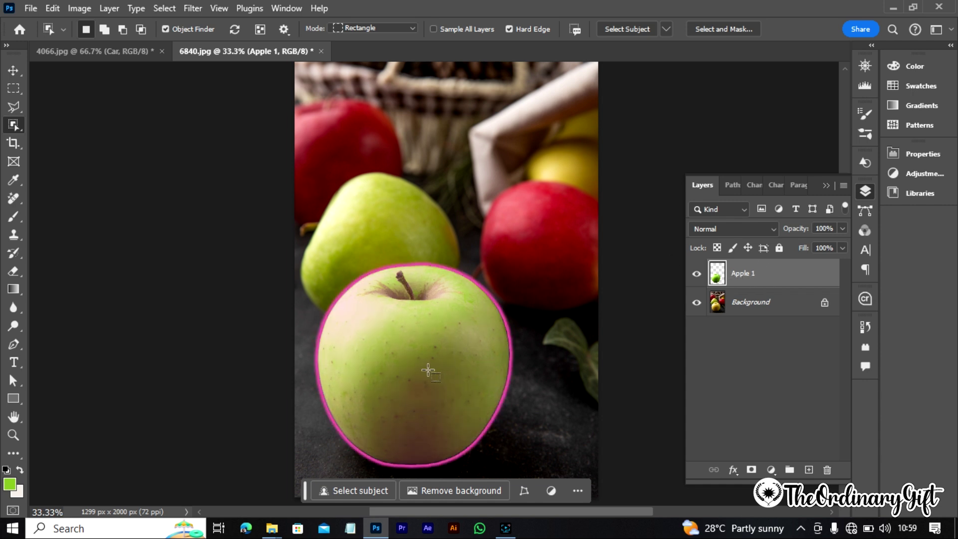
Select the second apple behind the front one on the Background layer, copy it to a new layer and name it "Apple 2"
{"action": "left_click", "coordinate": [760, 305]}
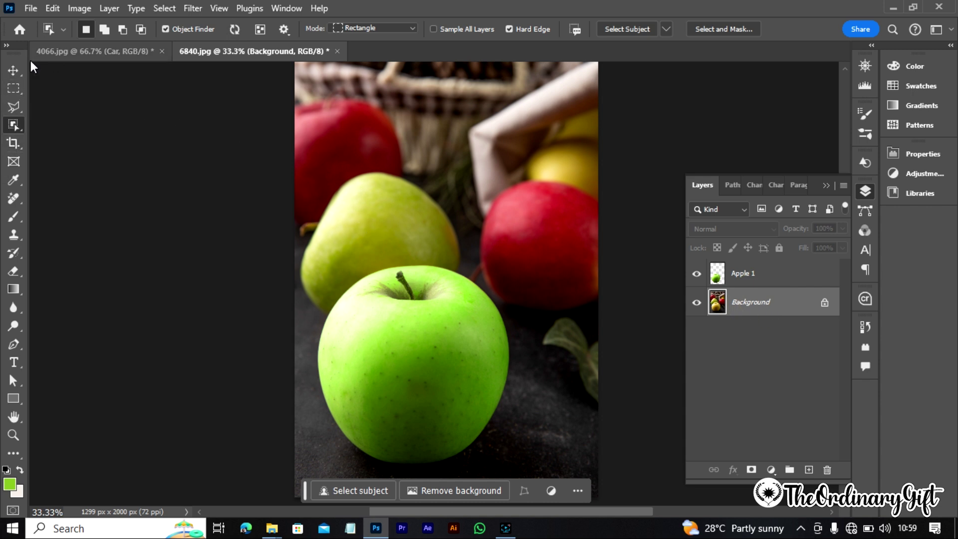
{"action": "left_click", "coordinate": [12, 72]}
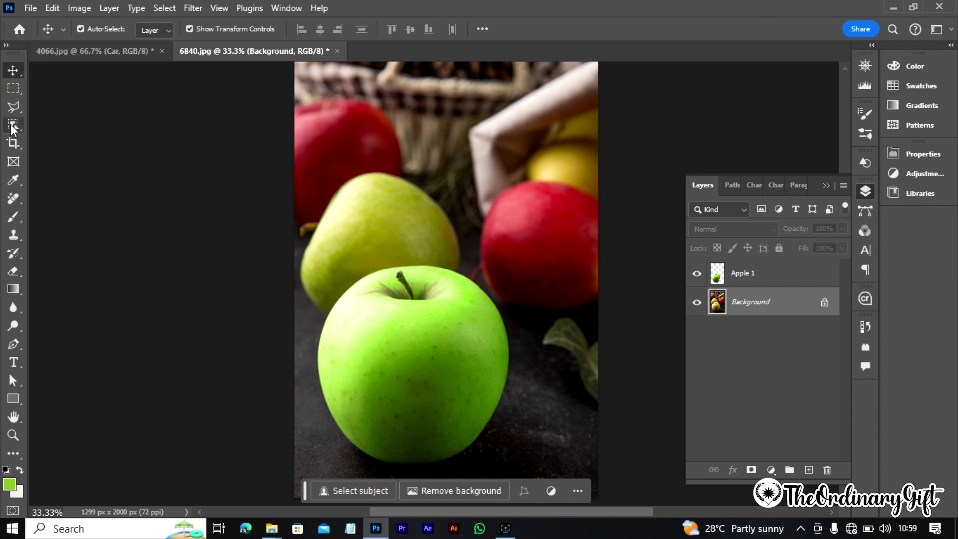
{"action": "left_click", "coordinate": [12, 127]}
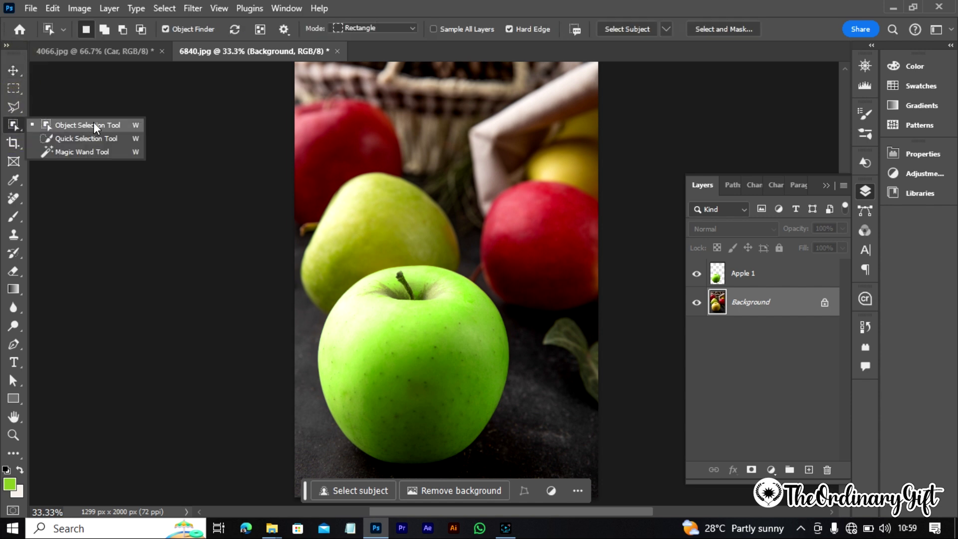
{"action": "left_click", "coordinate": [370, 214]}
{"action": "key", "text": "ctrl+j"}
{"action": "double_click", "coordinate": [740, 302]}
{"action": "type", "text": "Apple 2"}
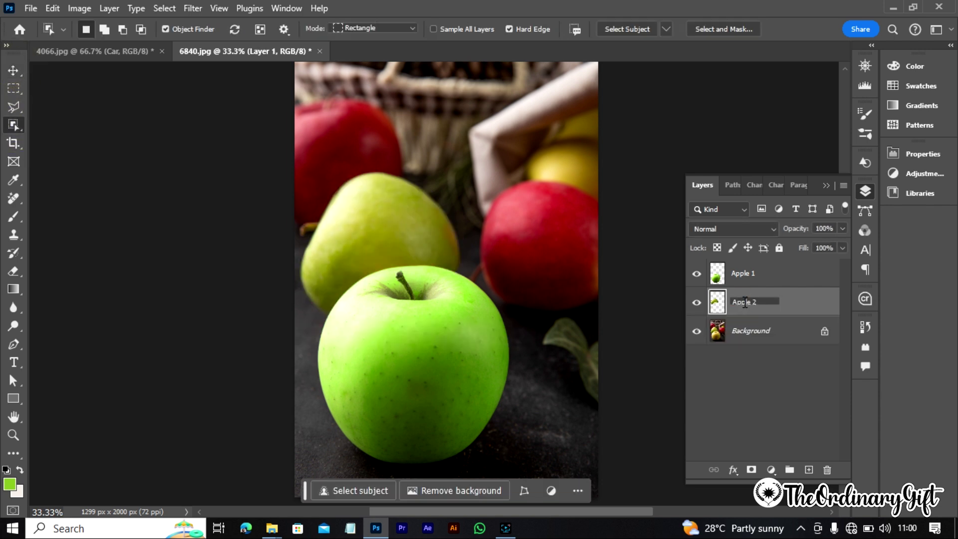
{"action": "key", "text": "Return"}
Shift the Apple 2 layer's sampled yellow-green to Hue +14 with Hue/Saturation, starting from the Magentas range
{"action": "key", "text": "ctrl+u"}
{"action": "left_click", "coordinate": [610, 146]}
{"action": "left_click", "coordinate": [605, 231]}
{"action": "left_click", "coordinate": [380, 228]}
{"action": "mouse_move", "coordinate": [672, 188]}
{"action": "left_mouse_down"}
{"action": "mouse_move", "coordinate": [691, 187]}
{"action": "mouse_move", "coordinate": [635, 182]}
{"action": "mouse_move", "coordinate": [682, 189]}
{"action": "left_mouse_up"}
{"action": "left_click", "coordinate": [830, 118]}
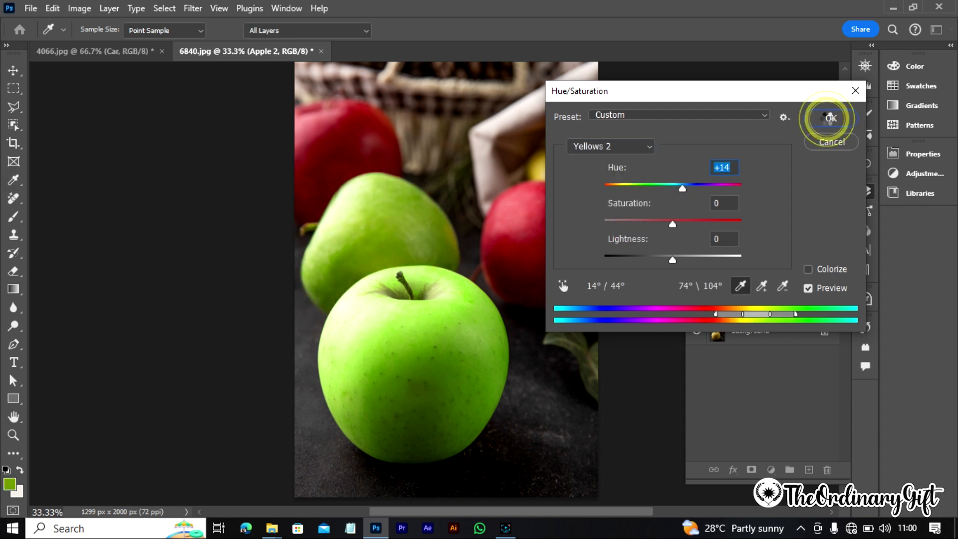
Select the yellow apple beside the cloth on the Background layer, copy it to a new layer and name it "Apple 3"
{"action": "left_click", "coordinate": [713, 323]}
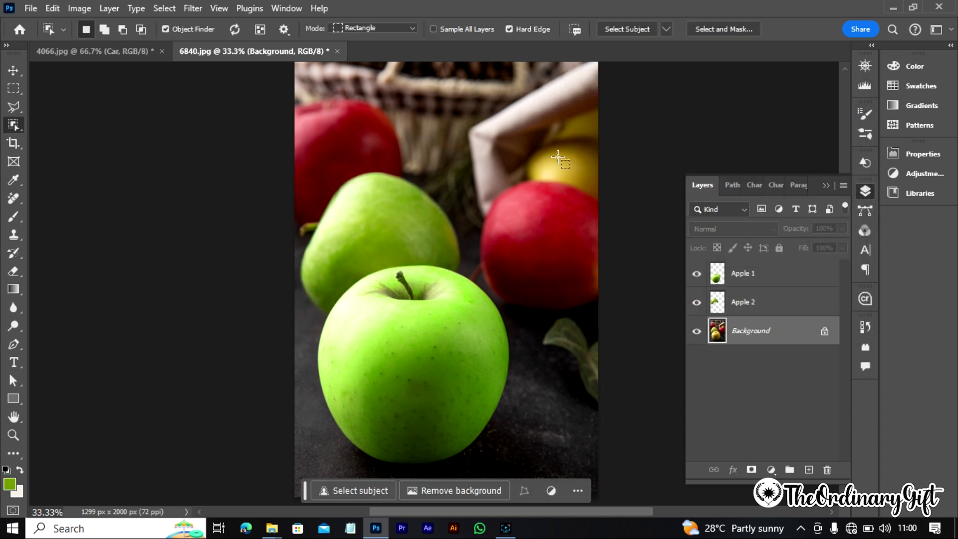
{"action": "key", "text": "v"}
{"action": "left_click", "coordinate": [9, 128]}
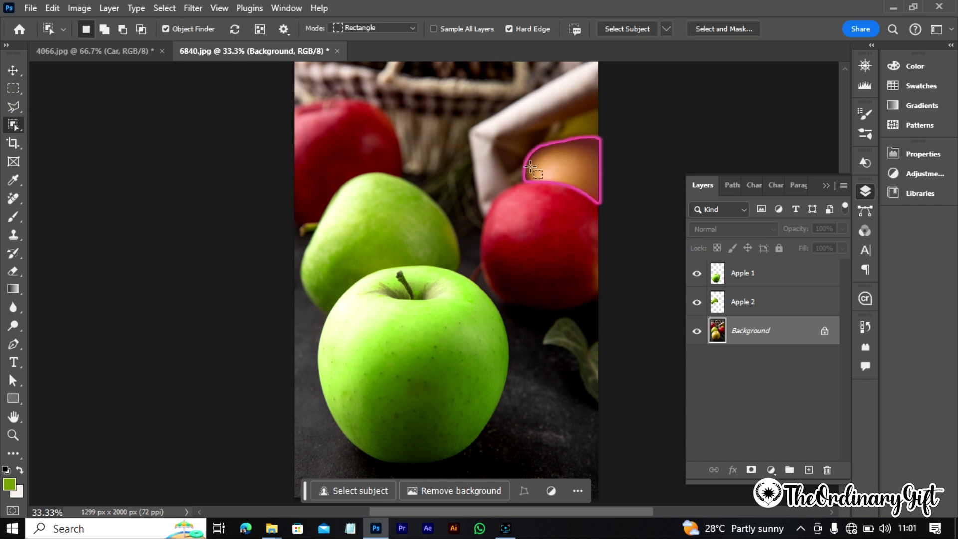
{"action": "left_click", "coordinate": [567, 168]}
{"action": "key", "text": "ctrl+j"}
{"action": "double_click", "coordinate": [747, 330]}
{"action": "type", "text": "Apple 3"}
{"action": "key", "text": "Return"}
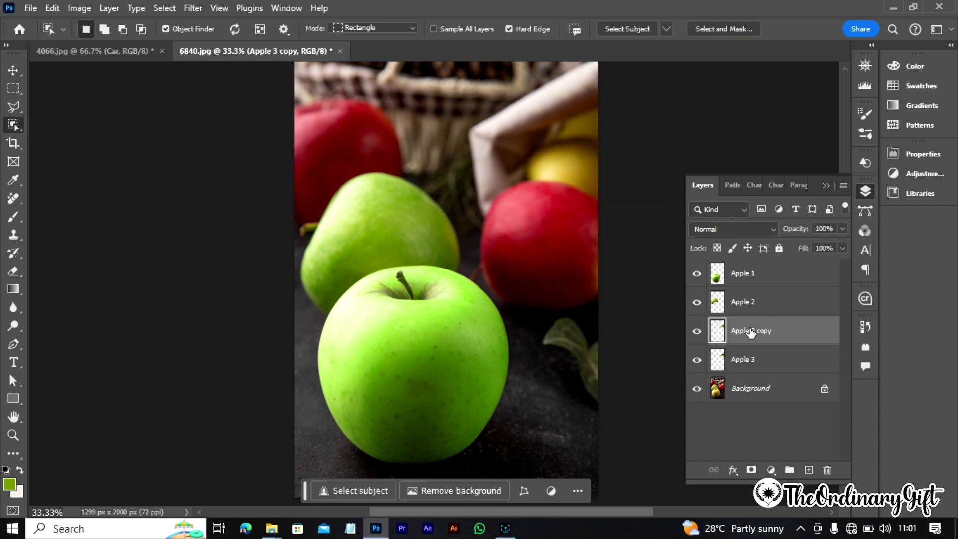
Turn the Apple 3 layer red with Hue/Saturation by sampling its yellow and lowering the Hue
{"action": "key", "text": "ctrl+u"}
{"action": "scroll", "coordinate": [458, 159], "scroll_direction": "right", "scroll_amount": 3}
{"action": "left_click", "coordinate": [458, 158]}
{"action": "left_click", "coordinate": [457, 159]}
{"action": "left_click_drag", "start_coordinate": [672, 188], "coordinate": [646, 188]}
{"action": "left_click", "coordinate": [831, 118]}
Export the image as a JPG named "6840 colour change" into the New folder
{"action": "left_click", "coordinate": [31, 8]}
{"action": "mouse_move", "coordinate": [124, 248]}
{"action": "left_click", "coordinate": [240, 274]}
{"action": "left_click", "coordinate": [814, 426]}
{"action": "type", "text": "4066 colour change"}
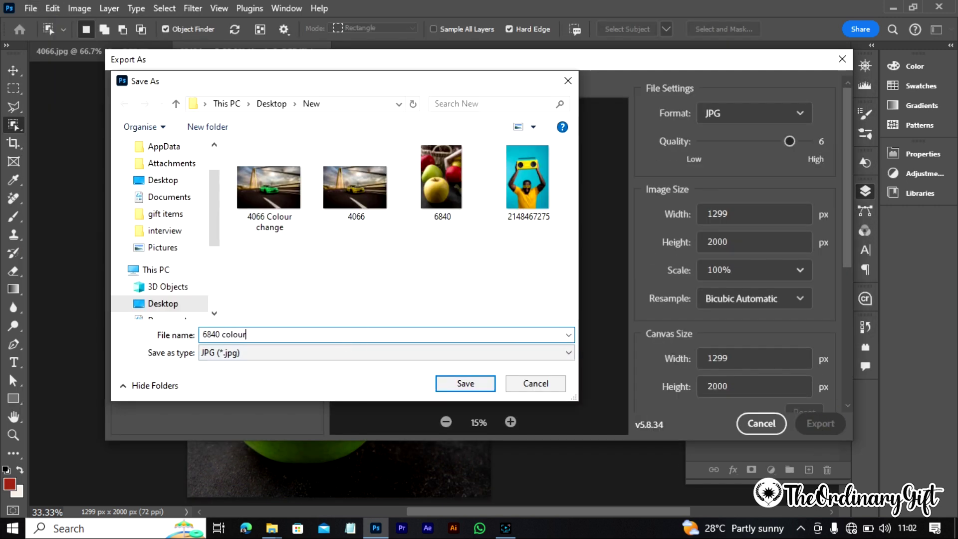
{"action": "key", "text": "Return"}
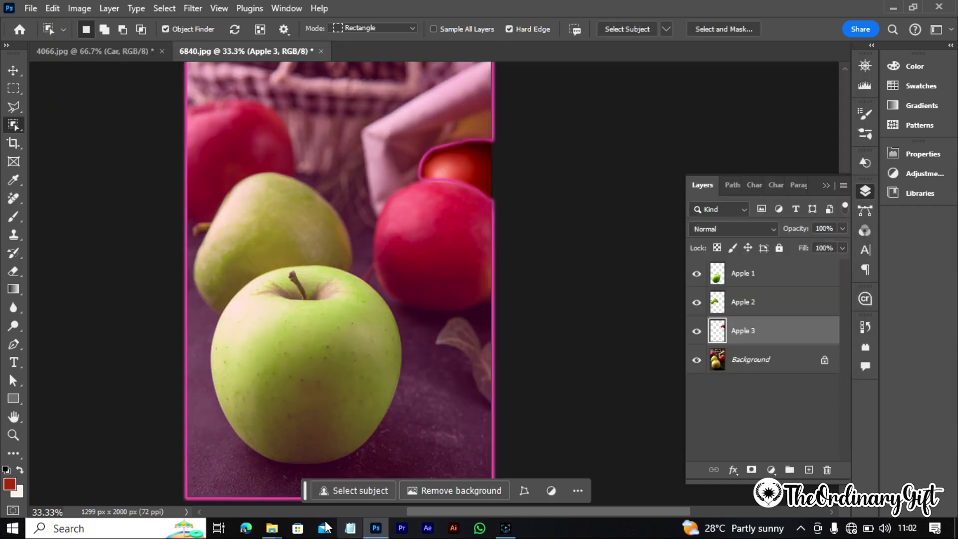
Switch to the New folder in File Explorer, open the original 6840 image in Photos and examine its front apple enlarged
{"action": "mouse_move", "coordinate": [269, 532]}
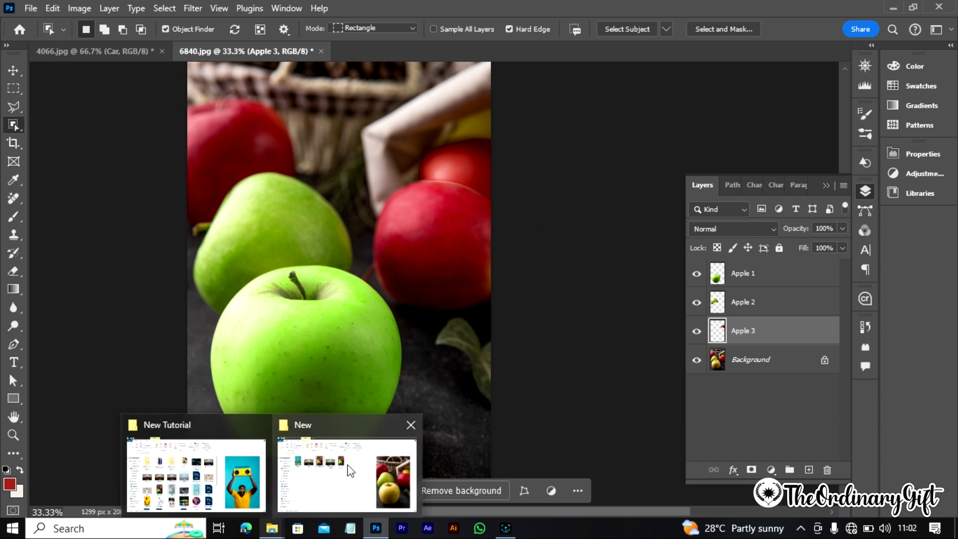
{"action": "left_click", "coordinate": [348, 474]}
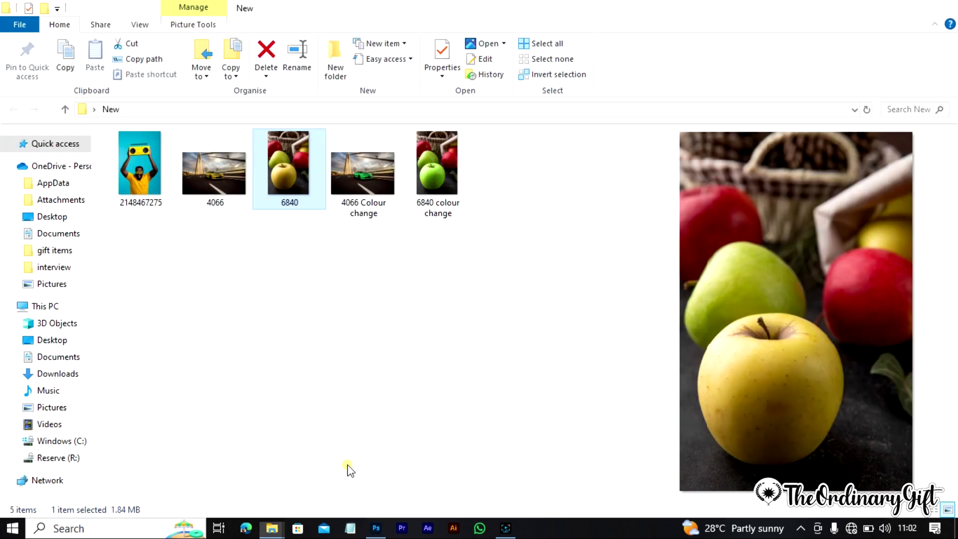
{"action": "double_click", "coordinate": [280, 165]}
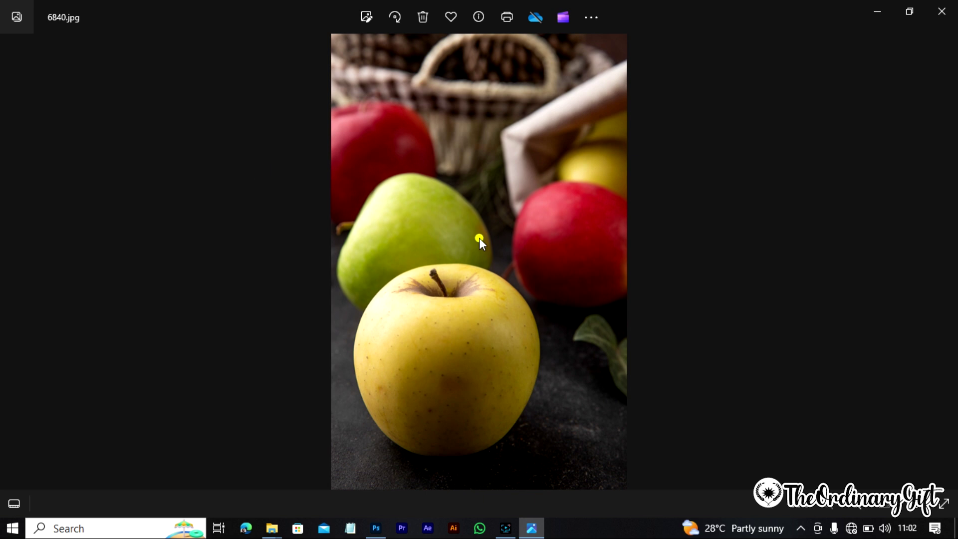
{"action": "double_click", "coordinate": [435, 332]}
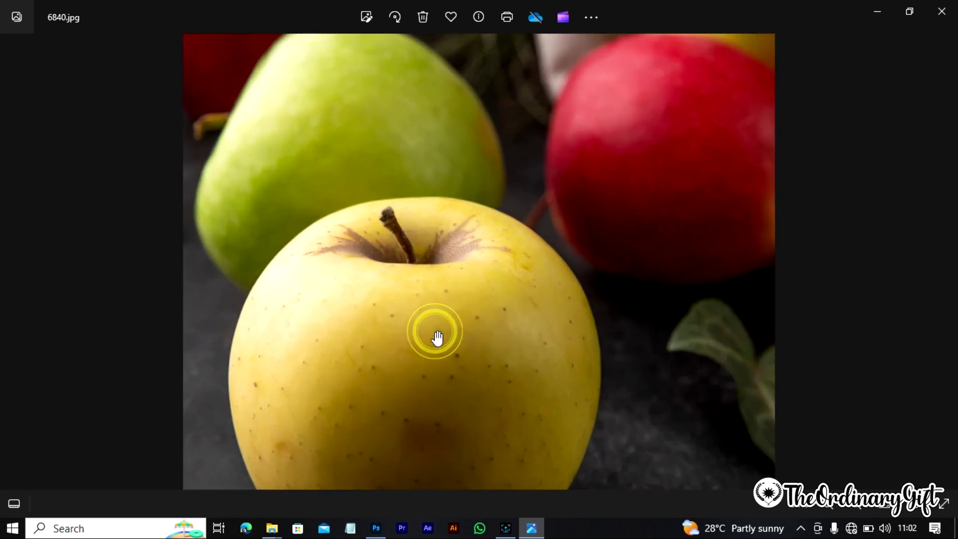
{"action": "double_click", "coordinate": [435, 331]}
{"action": "double_click", "coordinate": [438, 314]}
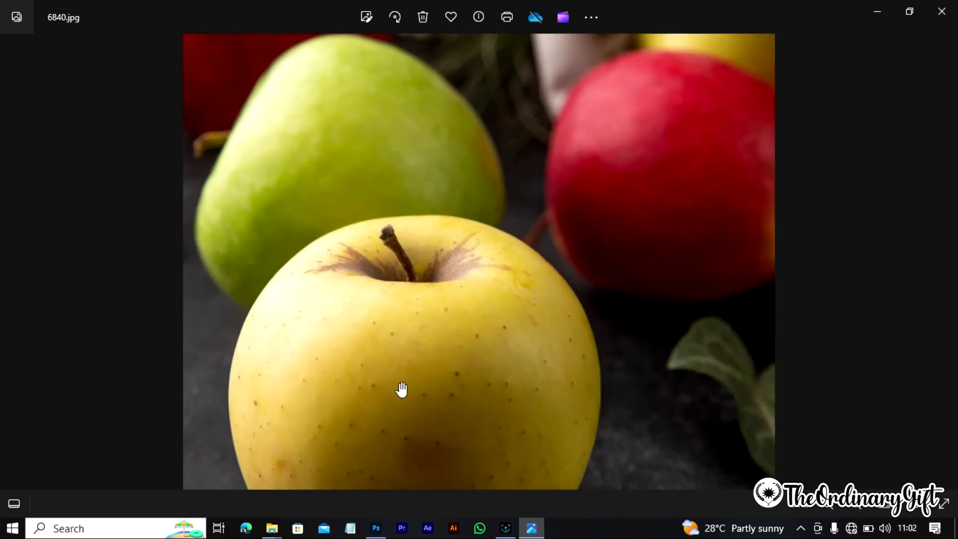
{"action": "left_click_drag", "start_coordinate": [409, 427], "coordinate": [376, 298]}
Open the exported "6840 colour change" image in Photos and examine its front apple enlarged beside the original, then in a maximized window
{"action": "mouse_move", "coordinate": [272, 528]}
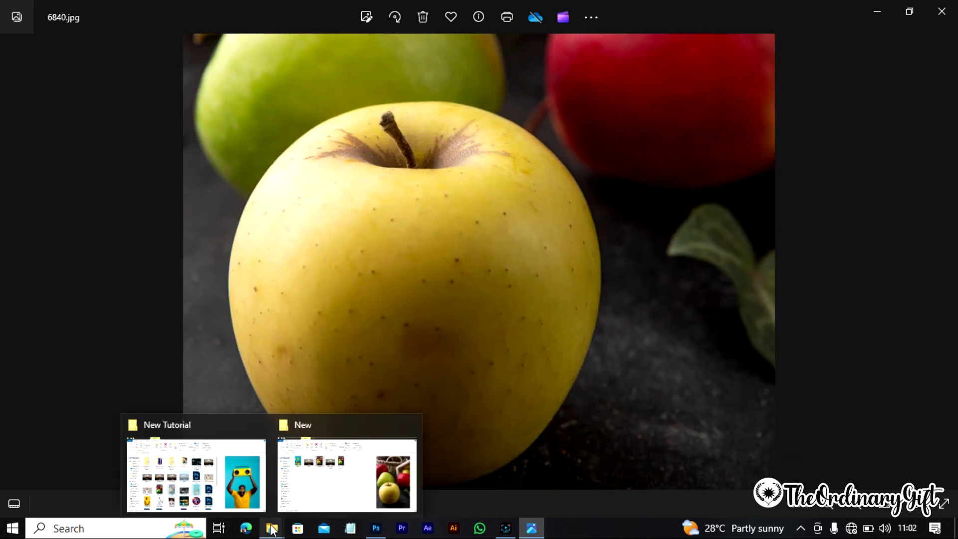
{"action": "left_click", "coordinate": [319, 487]}
{"action": "left_click", "coordinate": [442, 166]}
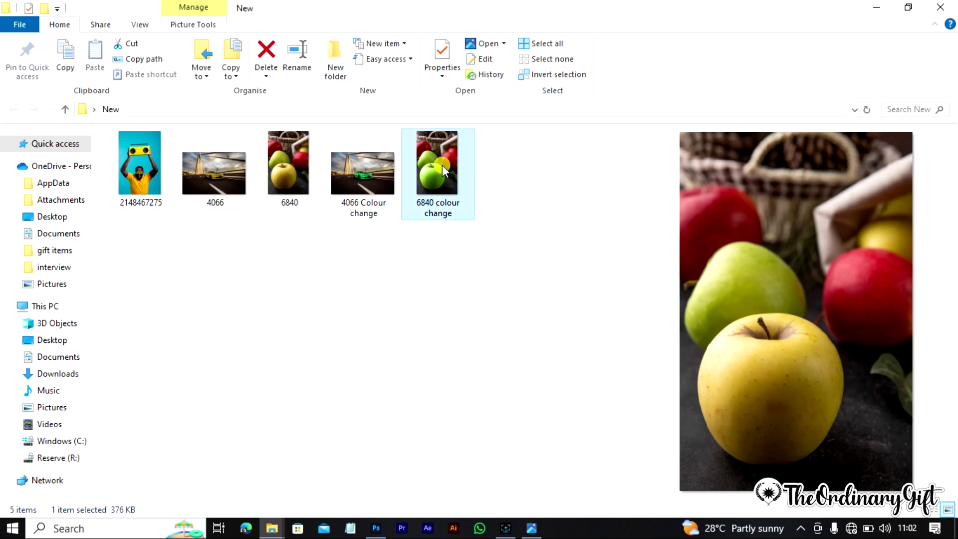
{"action": "key", "text": "alt+Tab"}
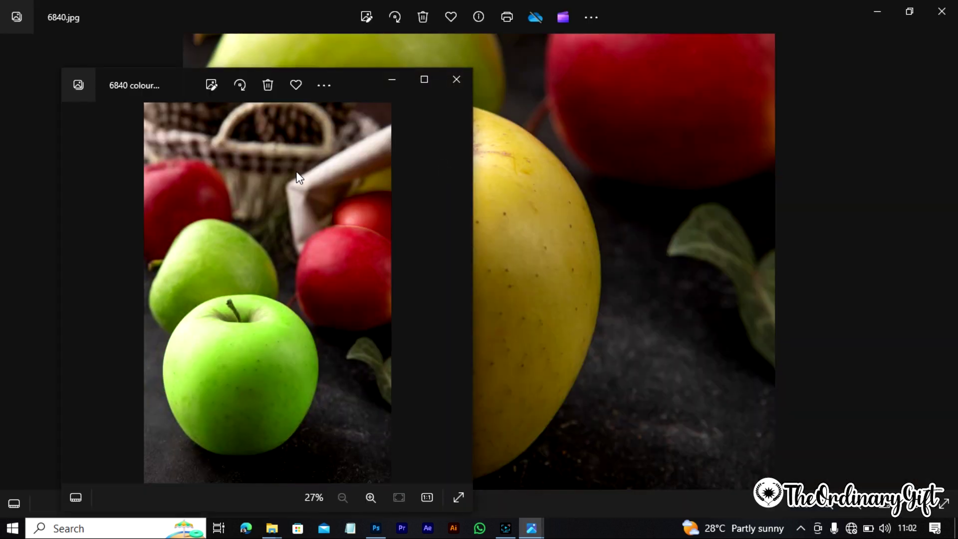
{"action": "double_click", "coordinate": [251, 277]}
{"action": "left_click_drag", "start_coordinate": [235, 393], "coordinate": [245, 190]}
{"action": "left_click_drag", "start_coordinate": [171, 80], "coordinate": [714, 40]}
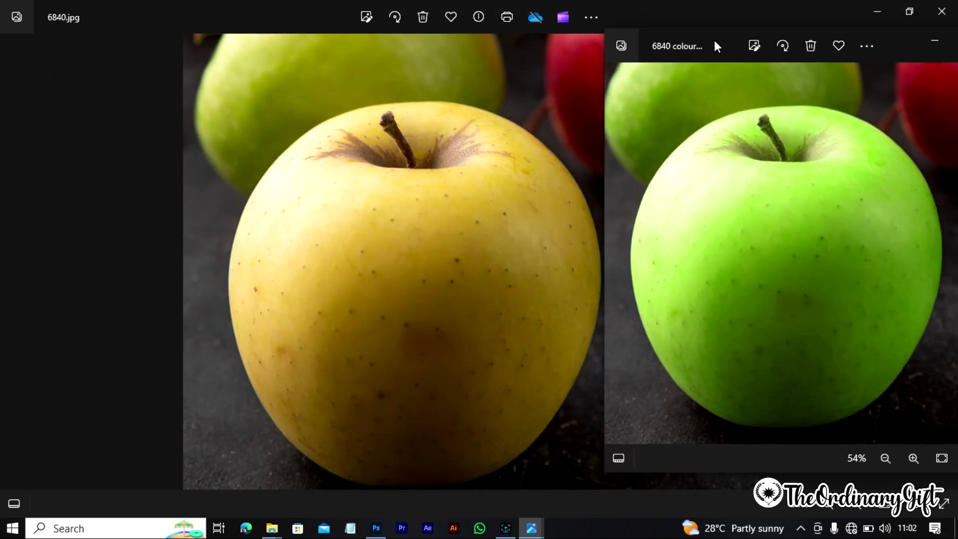
{"action": "left_click_drag", "start_coordinate": [894, 38], "coordinate": [650, 52]}
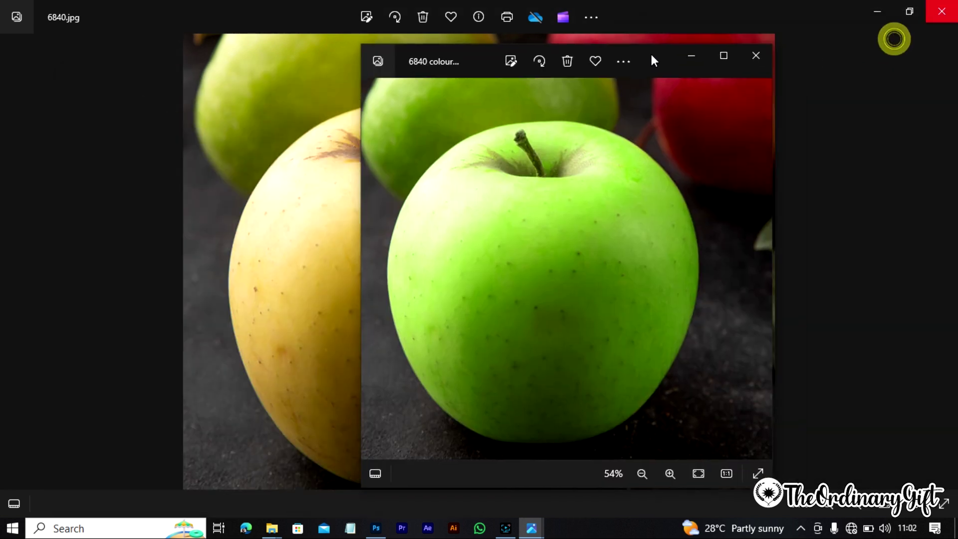
{"action": "left_click", "coordinate": [724, 57]}
{"action": "left_click_drag", "start_coordinate": [455, 315], "coordinate": [469, 217]}
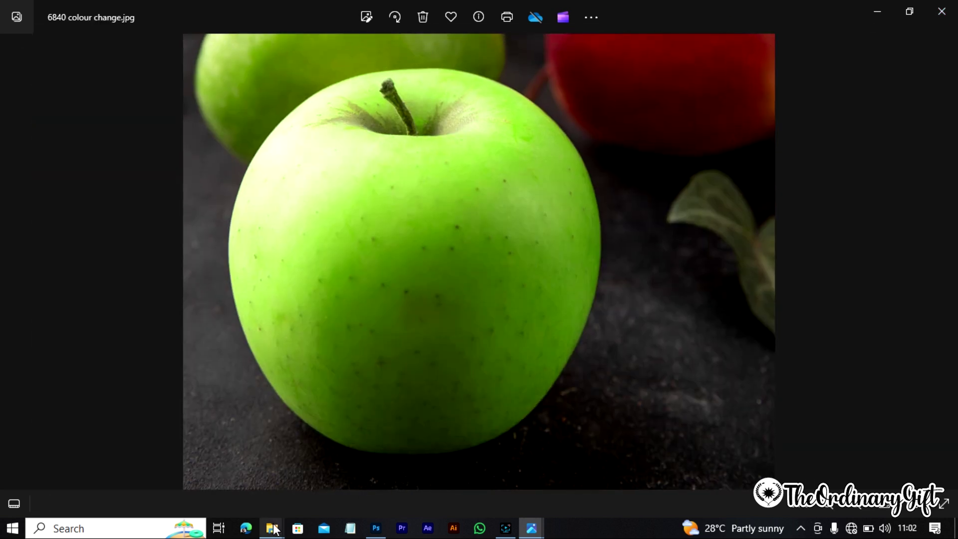
Compare the front apple in the original and recoloured images, and examine the other apples in the recoloured one
{"action": "mouse_move", "coordinate": [532, 530]}
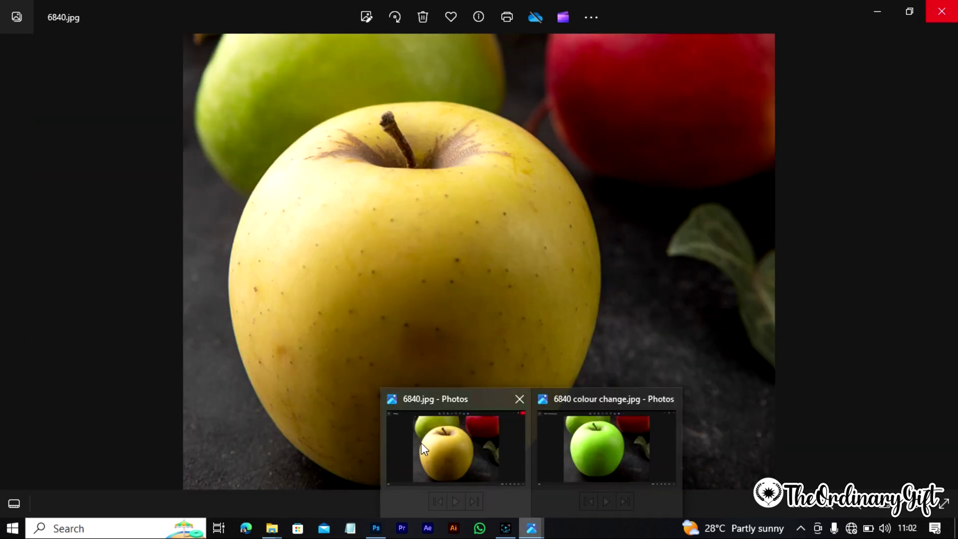
{"action": "left_click", "coordinate": [433, 447]}
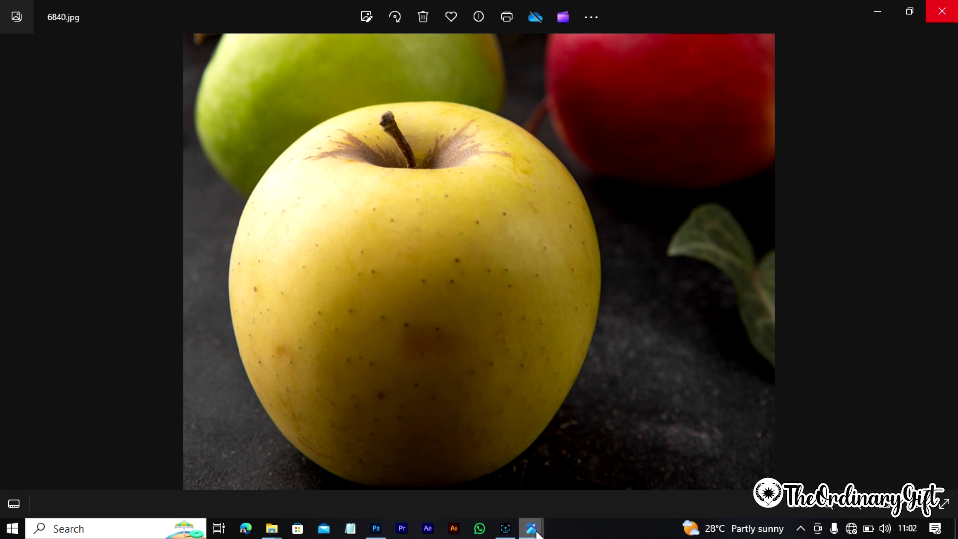
{"action": "mouse_move", "coordinate": [533, 529]}
{"action": "mouse_move", "coordinate": [600, 454]}
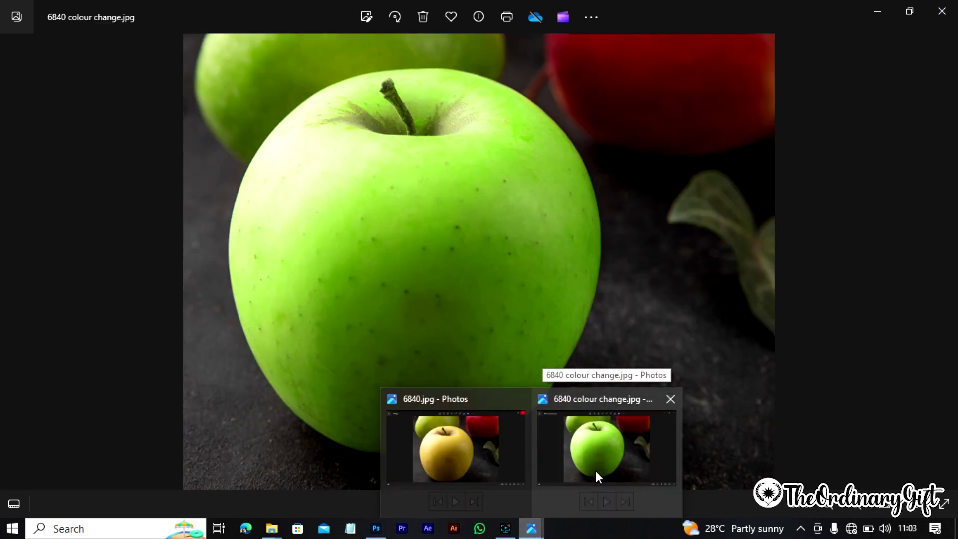
{"action": "left_click", "coordinate": [595, 470]}
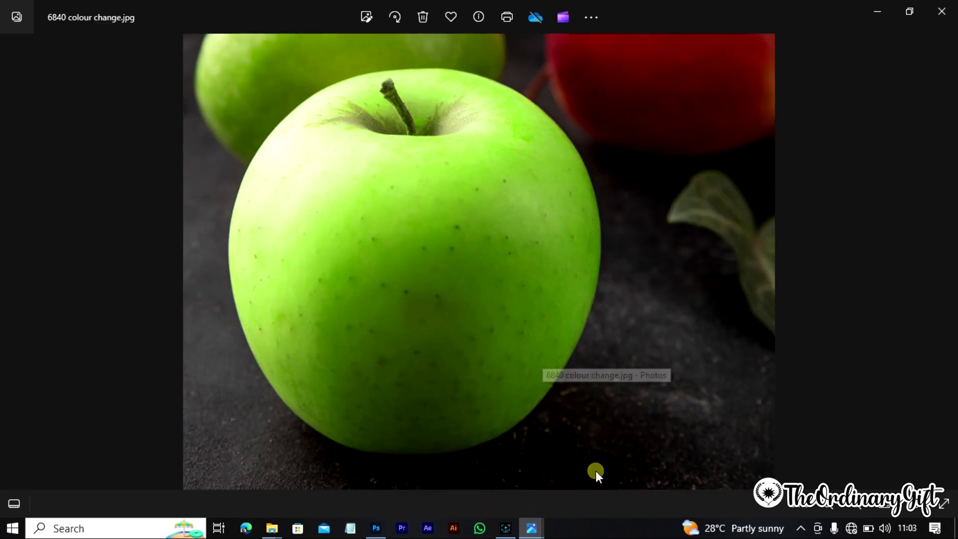
{"action": "left_click", "coordinate": [410, 385]}
{"action": "double_click", "coordinate": [410, 387]}
{"action": "left_click_drag", "start_coordinate": [499, 230], "coordinate": [380, 470]}
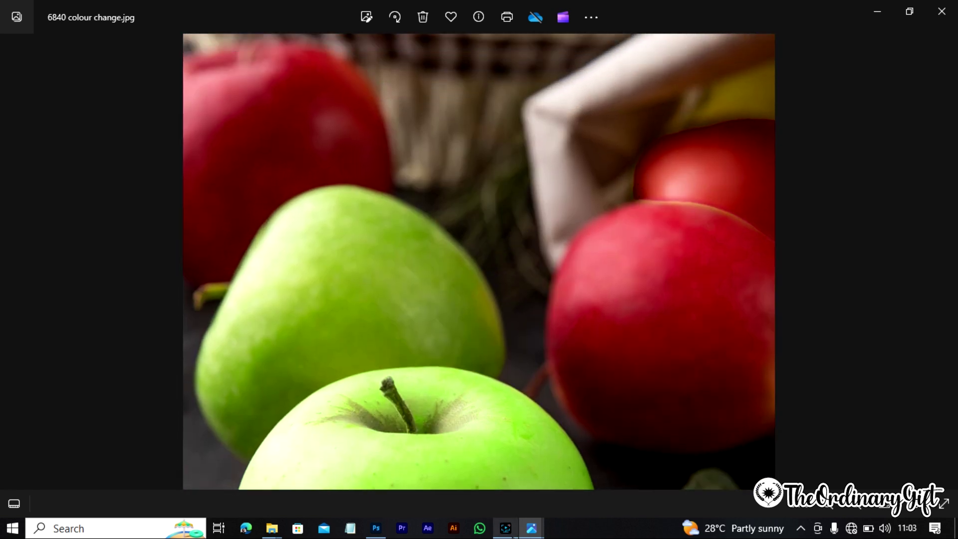
Check the original 6840 image once more against the recoloured one and close the image windows
{"action": "mouse_move", "coordinate": [531, 532]}
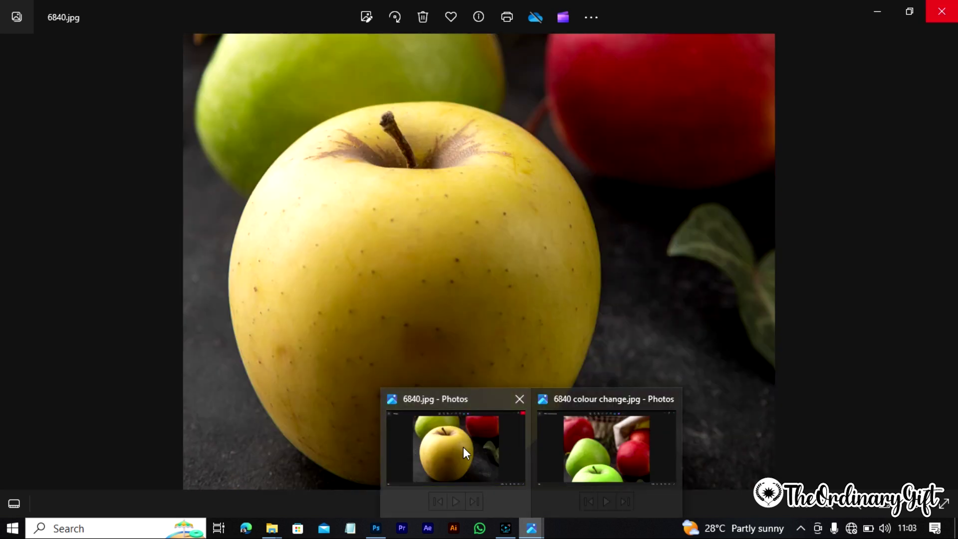
{"action": "left_click", "coordinate": [463, 447]}
{"action": "left_click", "coordinate": [708, 126]}
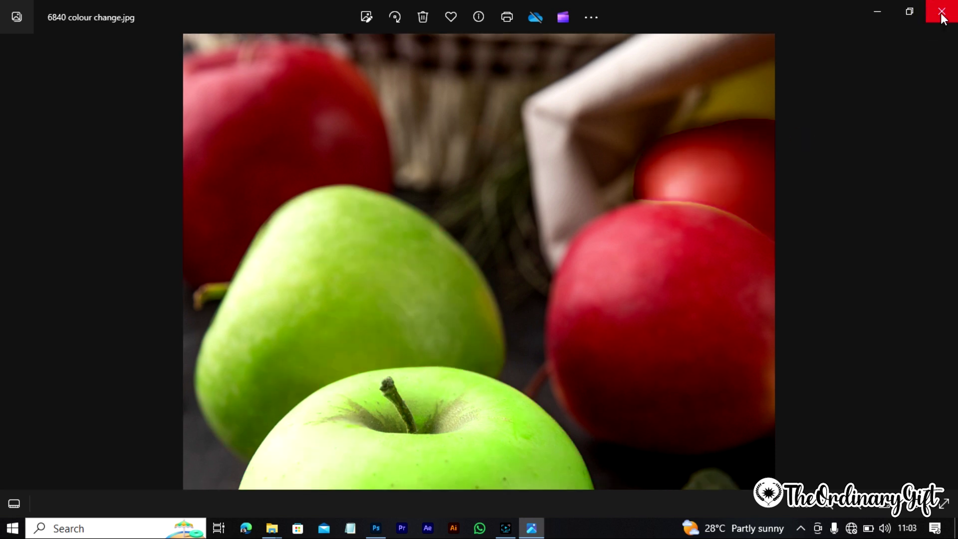
{"action": "left_click", "coordinate": [939, 13]}
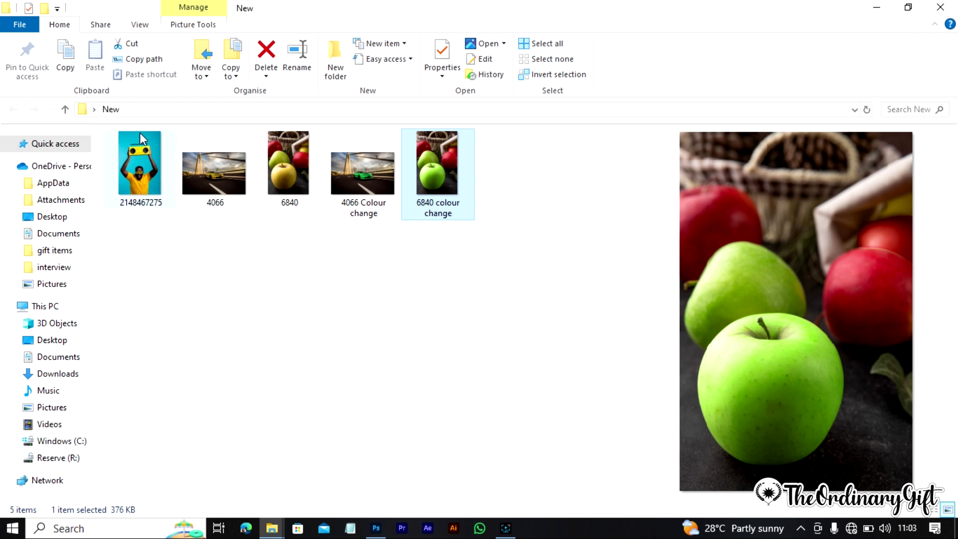
{"action": "left_click", "coordinate": [150, 174]}
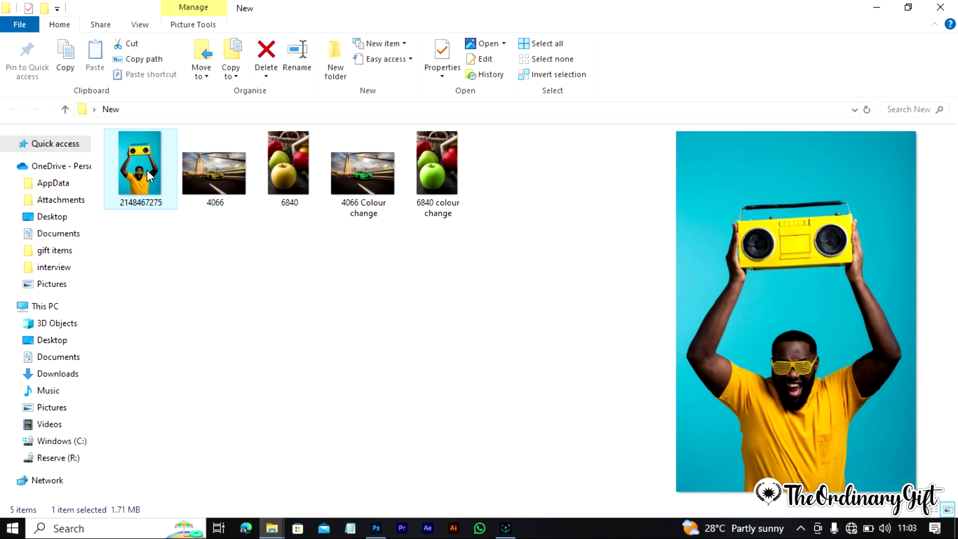
{"action": "right_click", "coordinate": [148, 171]}
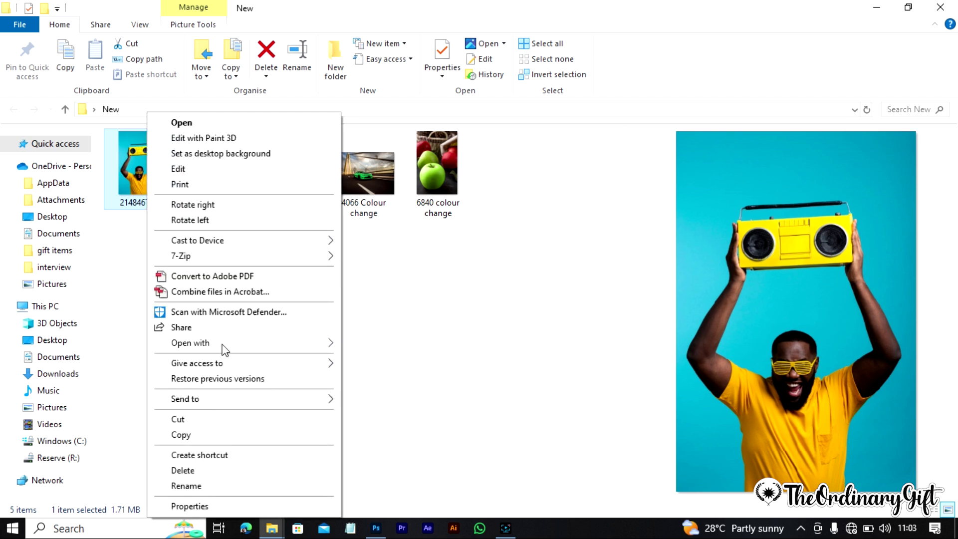
{"action": "mouse_move", "coordinate": [309, 344]}
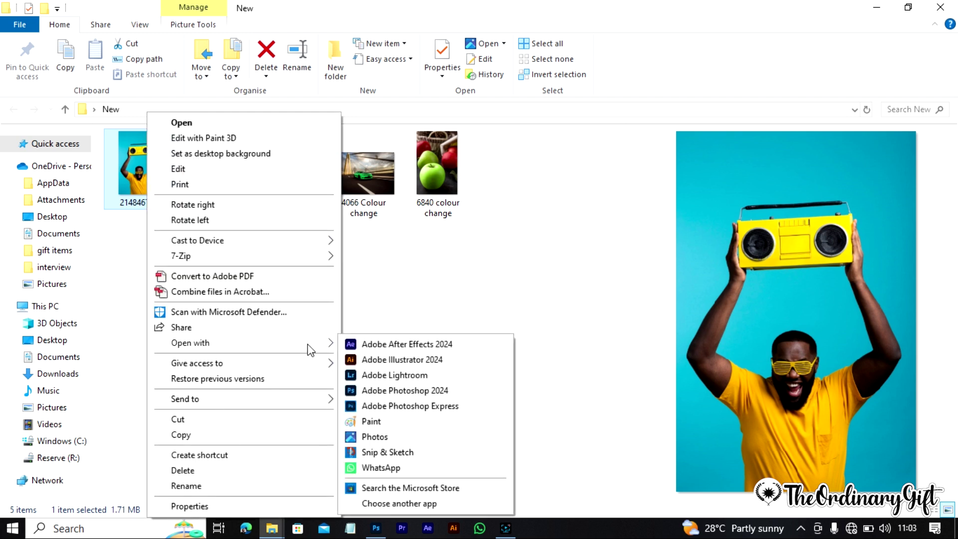
{"action": "left_click", "coordinate": [414, 391]}
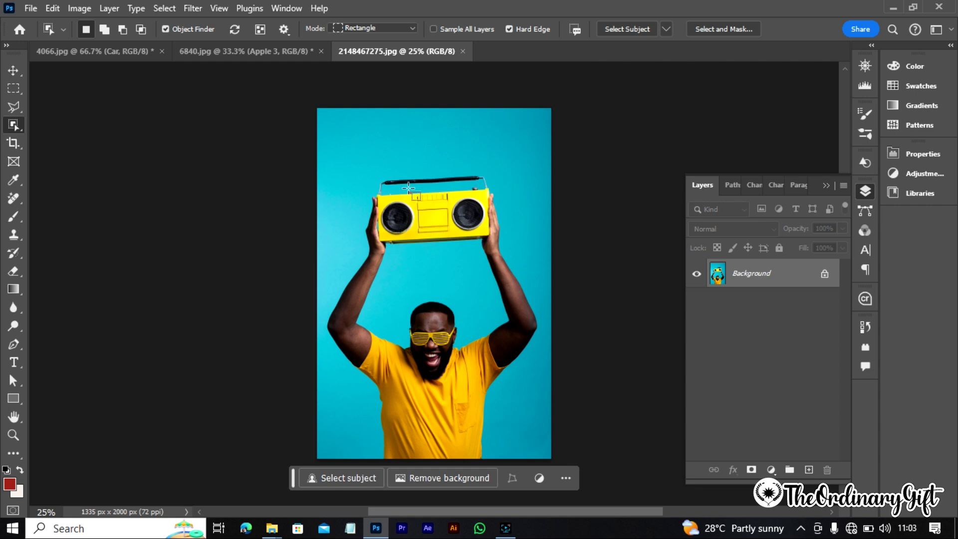
Select the yellow radio as an object, copy it to its own layer and rename that layer "Radio"
{"action": "left_click", "coordinate": [432, 215]}
{"action": "key", "text": "ctrl+j"}
{"action": "left_click", "coordinate": [743, 276]}
{"action": "double_click", "coordinate": [743, 275]}
{"action": "type", "text": "Radio"}
{"action": "key", "text": "Return"}
Turn the radio's yellow body white with Hue/Saturation, sampling its yellow as the target range and raising the lightness to the maximum
{"action": "key", "text": "ctrl+u"}
{"action": "left_click", "coordinate": [610, 146]}
{"action": "left_click", "coordinate": [430, 212]}
{"action": "mouse_move", "coordinate": [672, 188]}
{"action": "left_mouse_down"}
{"action": "mouse_move", "coordinate": [628, 186]}
{"action": "mouse_move", "coordinate": [637, 202]}
{"action": "mouse_move", "coordinate": [670, 187]}
{"action": "left_mouse_up"}
{"action": "left_click_drag", "start_coordinate": [617, 171], "coordinate": [619, 172]}
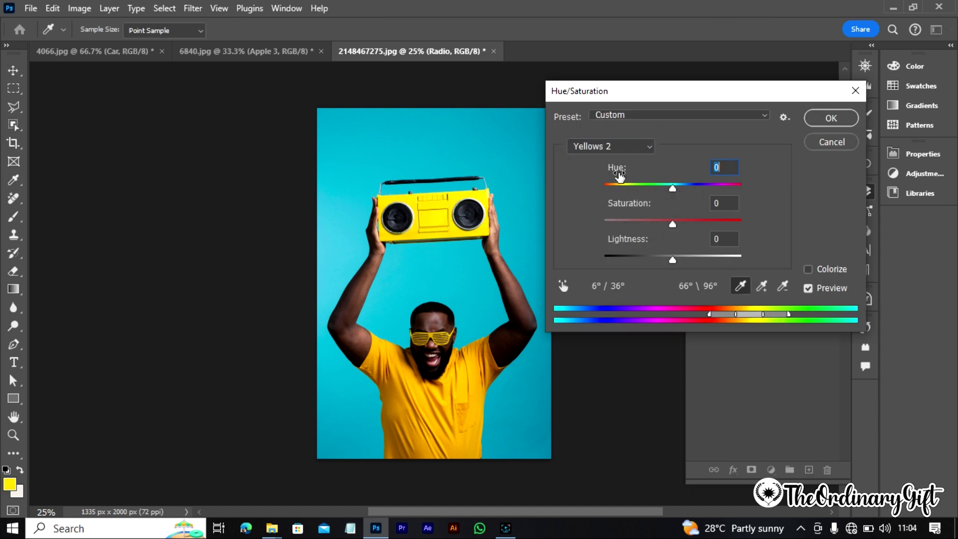
{"action": "left_click_drag", "start_coordinate": [672, 260], "coordinate": [774, 242]}
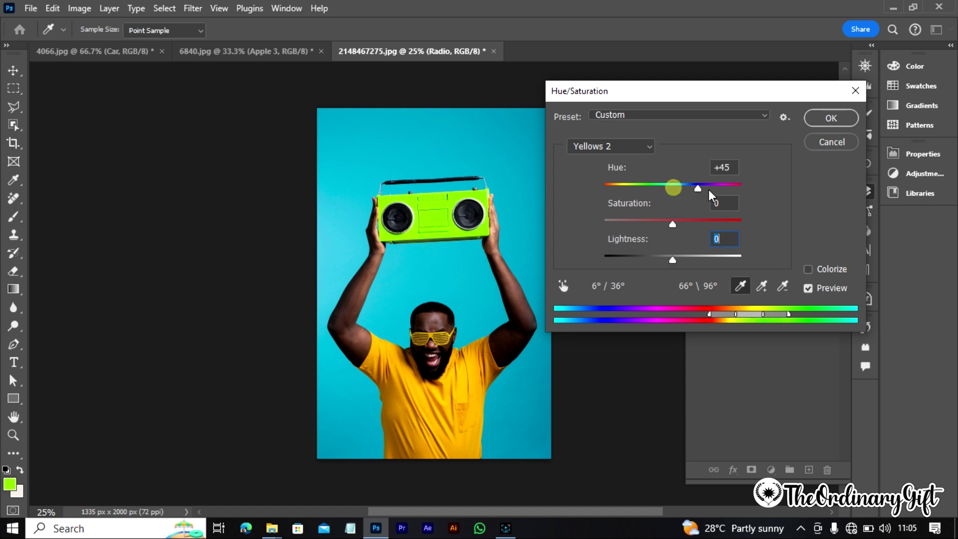
{"action": "left_click_drag", "start_coordinate": [708, 189], "coordinate": [675, 188]}
{"action": "left_click_drag", "start_coordinate": [672, 259], "coordinate": [750, 256]}
{"action": "left_click", "coordinate": [831, 118]}
{"action": "left_click", "coordinate": [31, 8]}
{"action": "mouse_move", "coordinate": [100, 242]}
{"action": "left_click", "coordinate": [240, 247]}
{"action": "left_click", "coordinate": [820, 423]}
{"action": "left_click", "coordinate": [262, 335]}
{"action": "type", "text": "colour change"}
{"action": "left_click", "coordinate": [465, 384]}
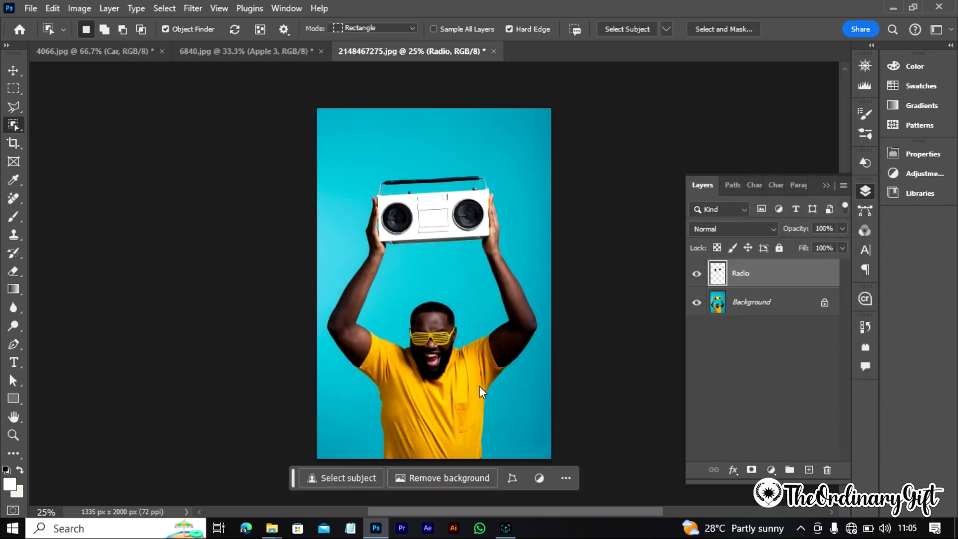
{"action": "mouse_move", "coordinate": [270, 530]}
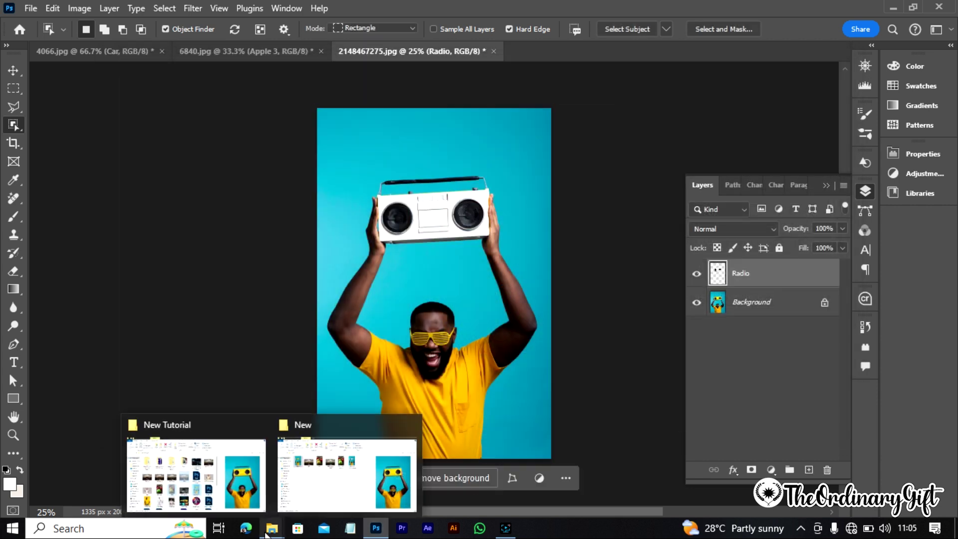
{"action": "left_click", "coordinate": [323, 479]}
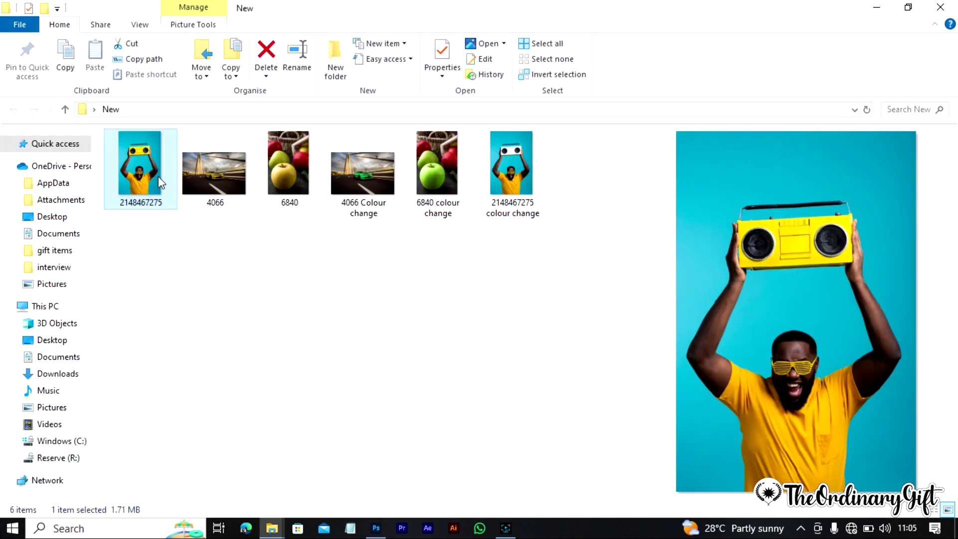
{"action": "double_click", "coordinate": [143, 176]}
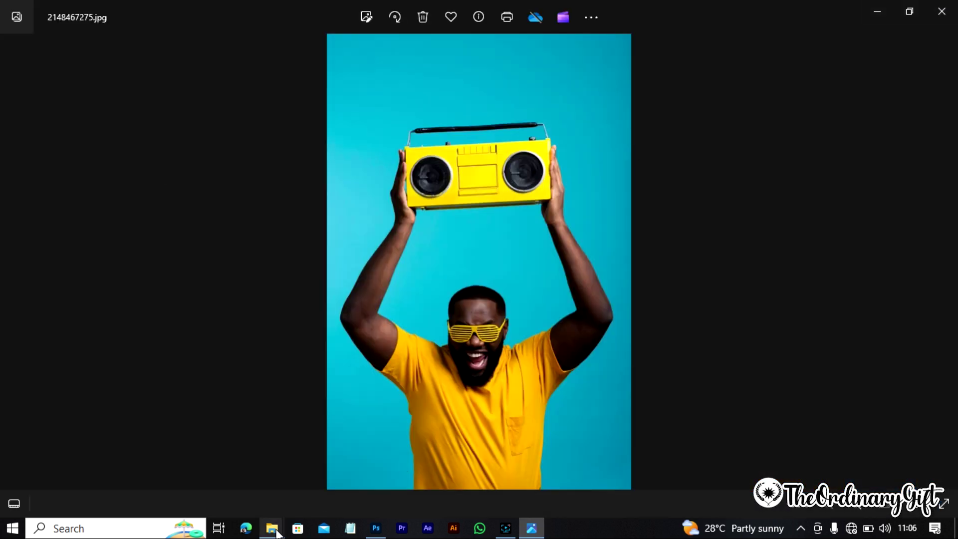
{"action": "mouse_move", "coordinate": [272, 528]}
{"action": "left_click", "coordinate": [342, 483]}
{"action": "double_click", "coordinate": [518, 150]}
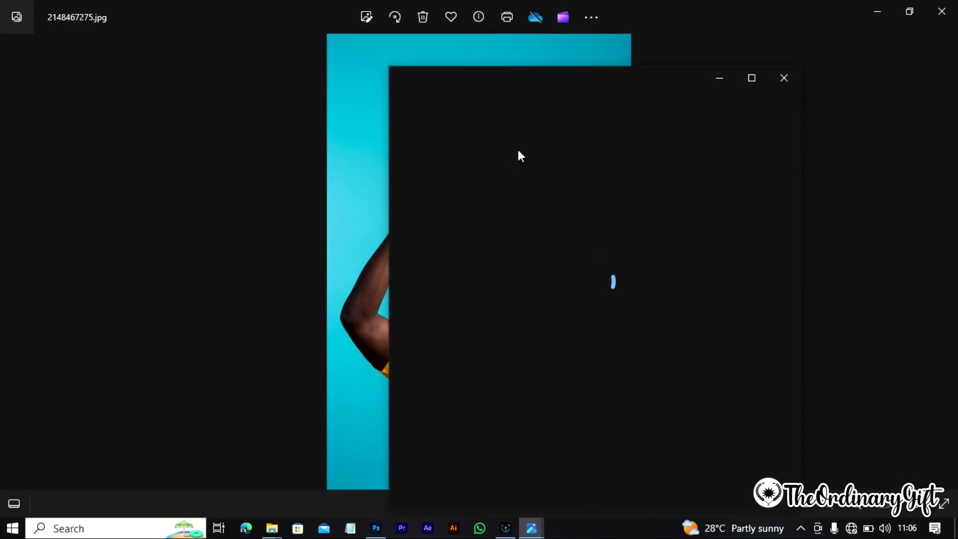
{"action": "left_click", "coordinate": [752, 79]}
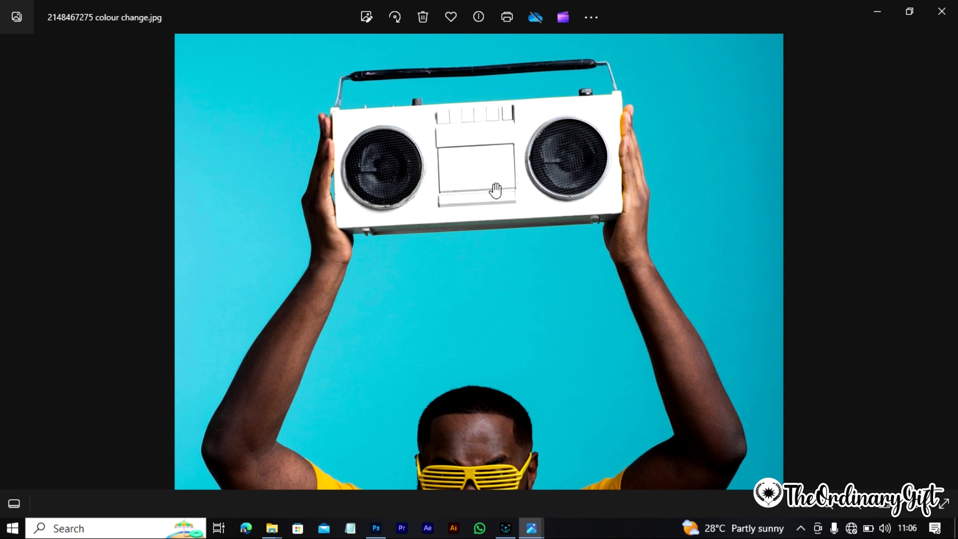
{"action": "left_click", "coordinate": [482, 179]}
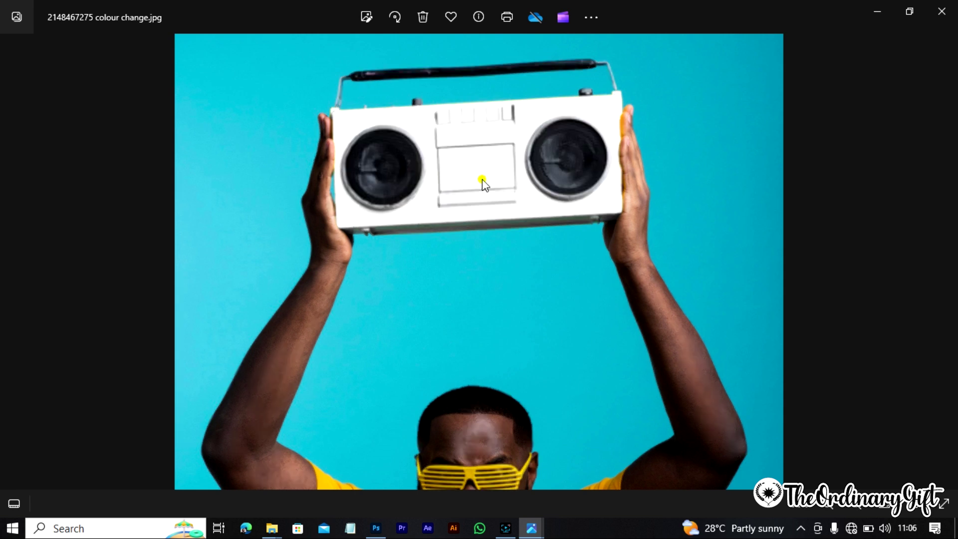
{"action": "left_click", "coordinate": [481, 179]}
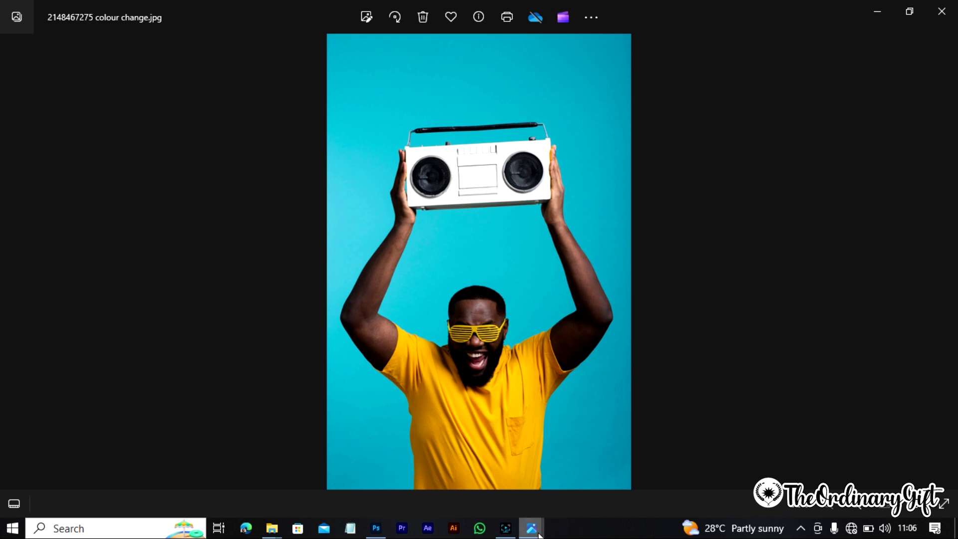
{"action": "mouse_move", "coordinate": [531, 527]}
{"action": "left_click", "coordinate": [462, 442]}
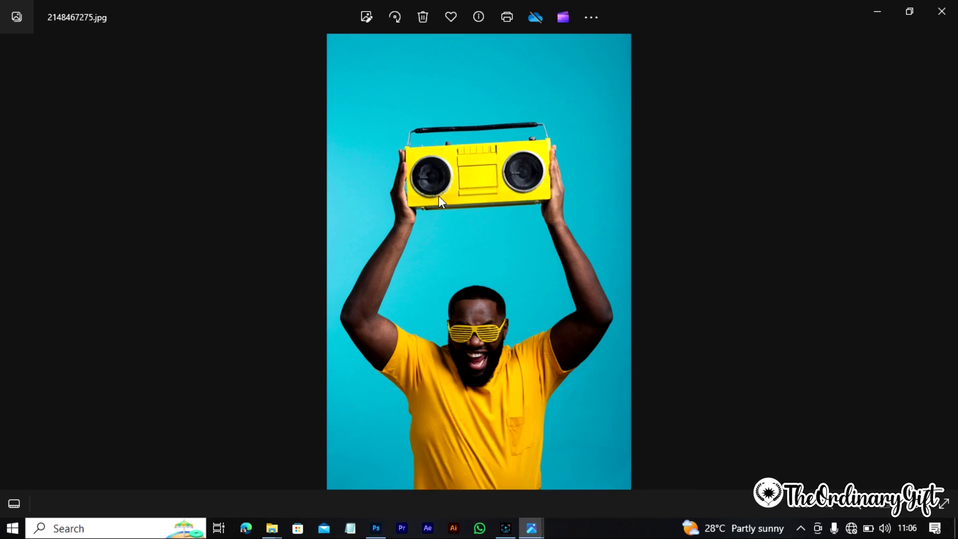
{"action": "mouse_move", "coordinate": [531, 527]}
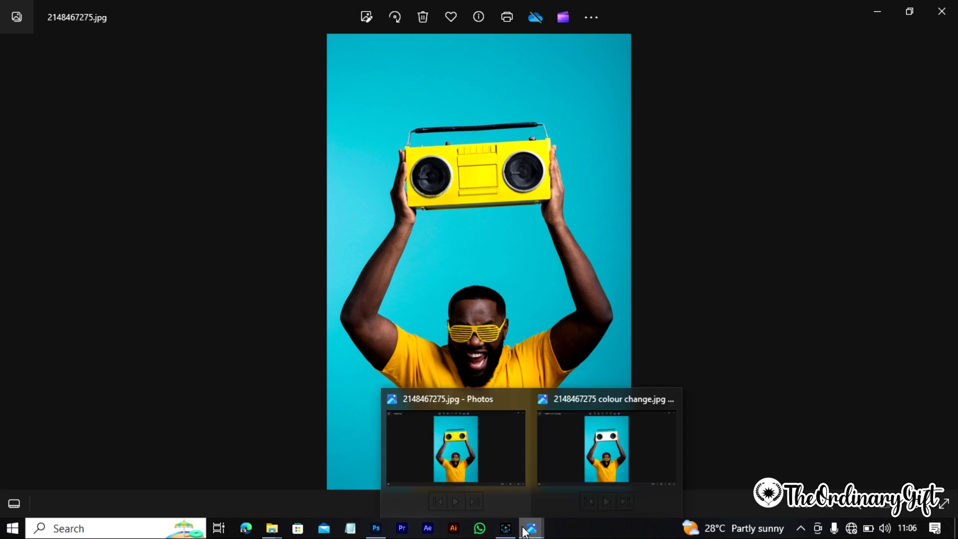
{"action": "left_click", "coordinate": [617, 424]}
{"action": "left_click", "coordinate": [617, 424]}
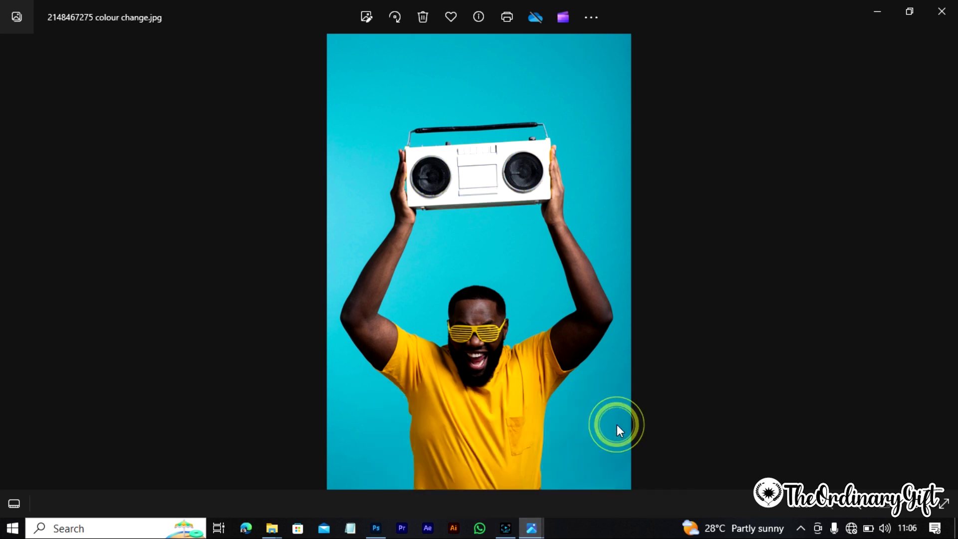
{"action": "double_click", "coordinate": [444, 205]}
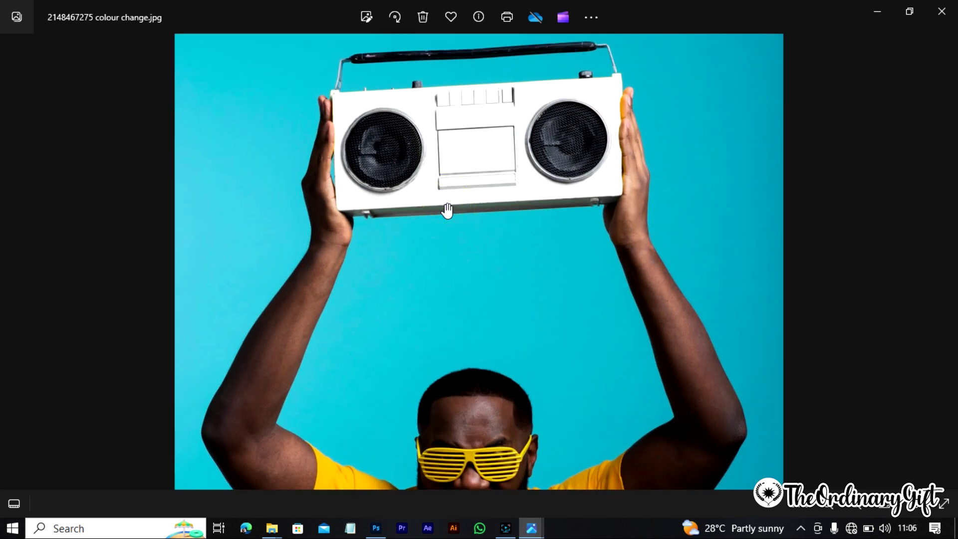